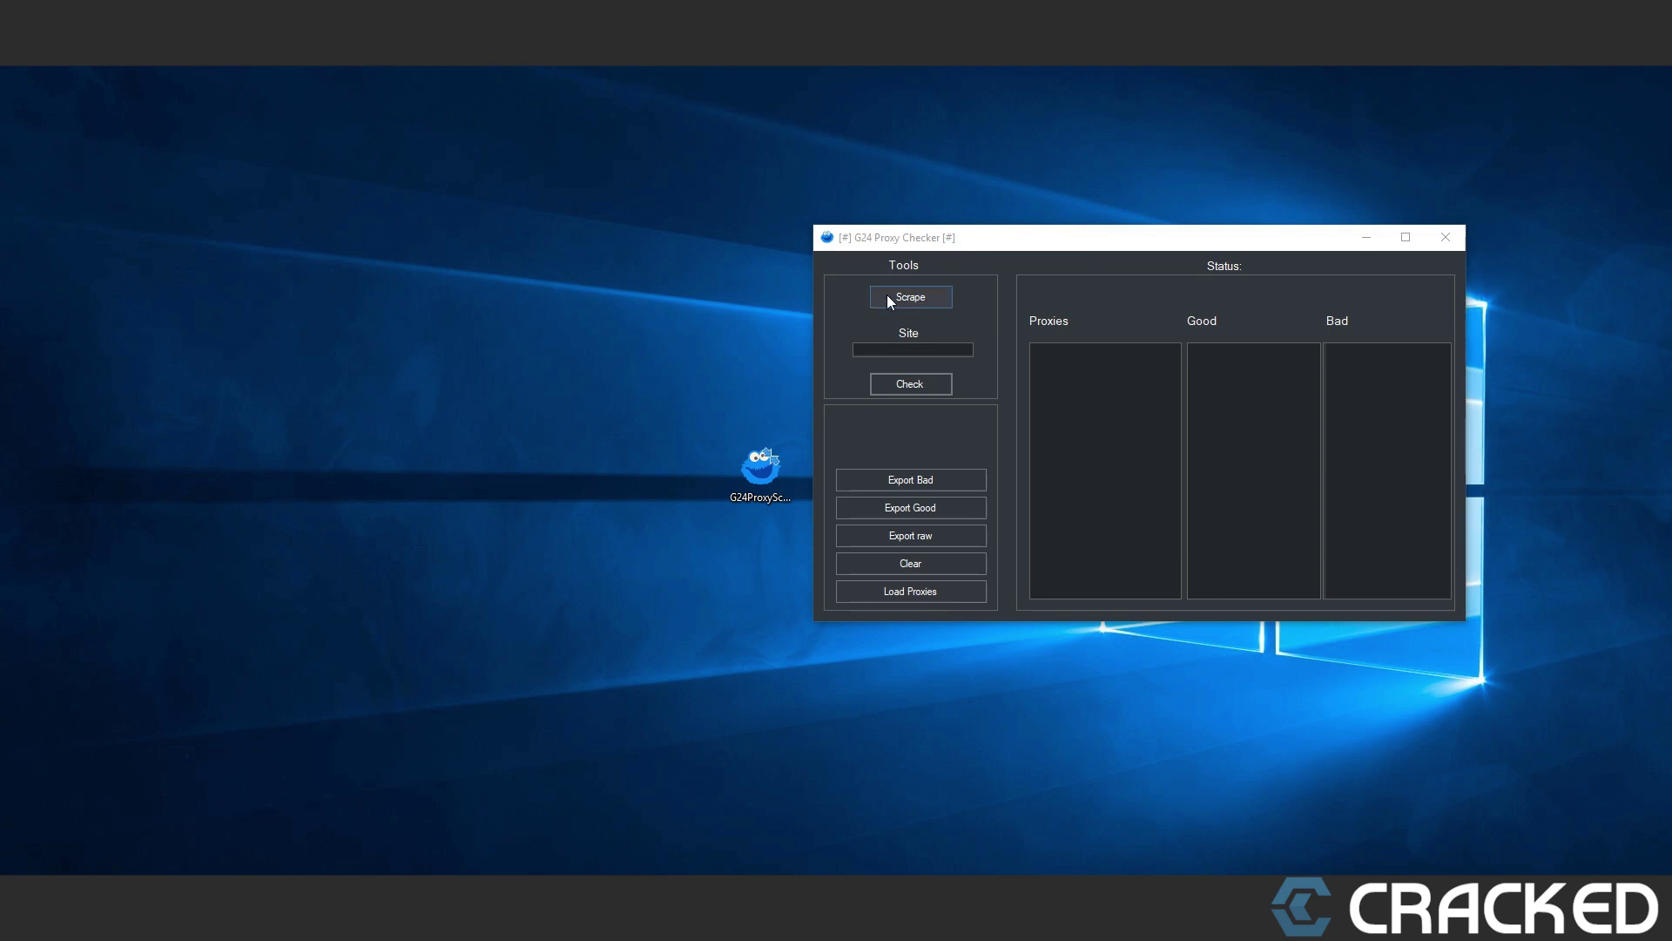
- Reposition the proxy checker window and start scraping a fresh proxy list
mouse_move(1068, 240)
mouse_down()
mouse_move(1075, 257)
mouse_move(1055, 253)
mouse_up()
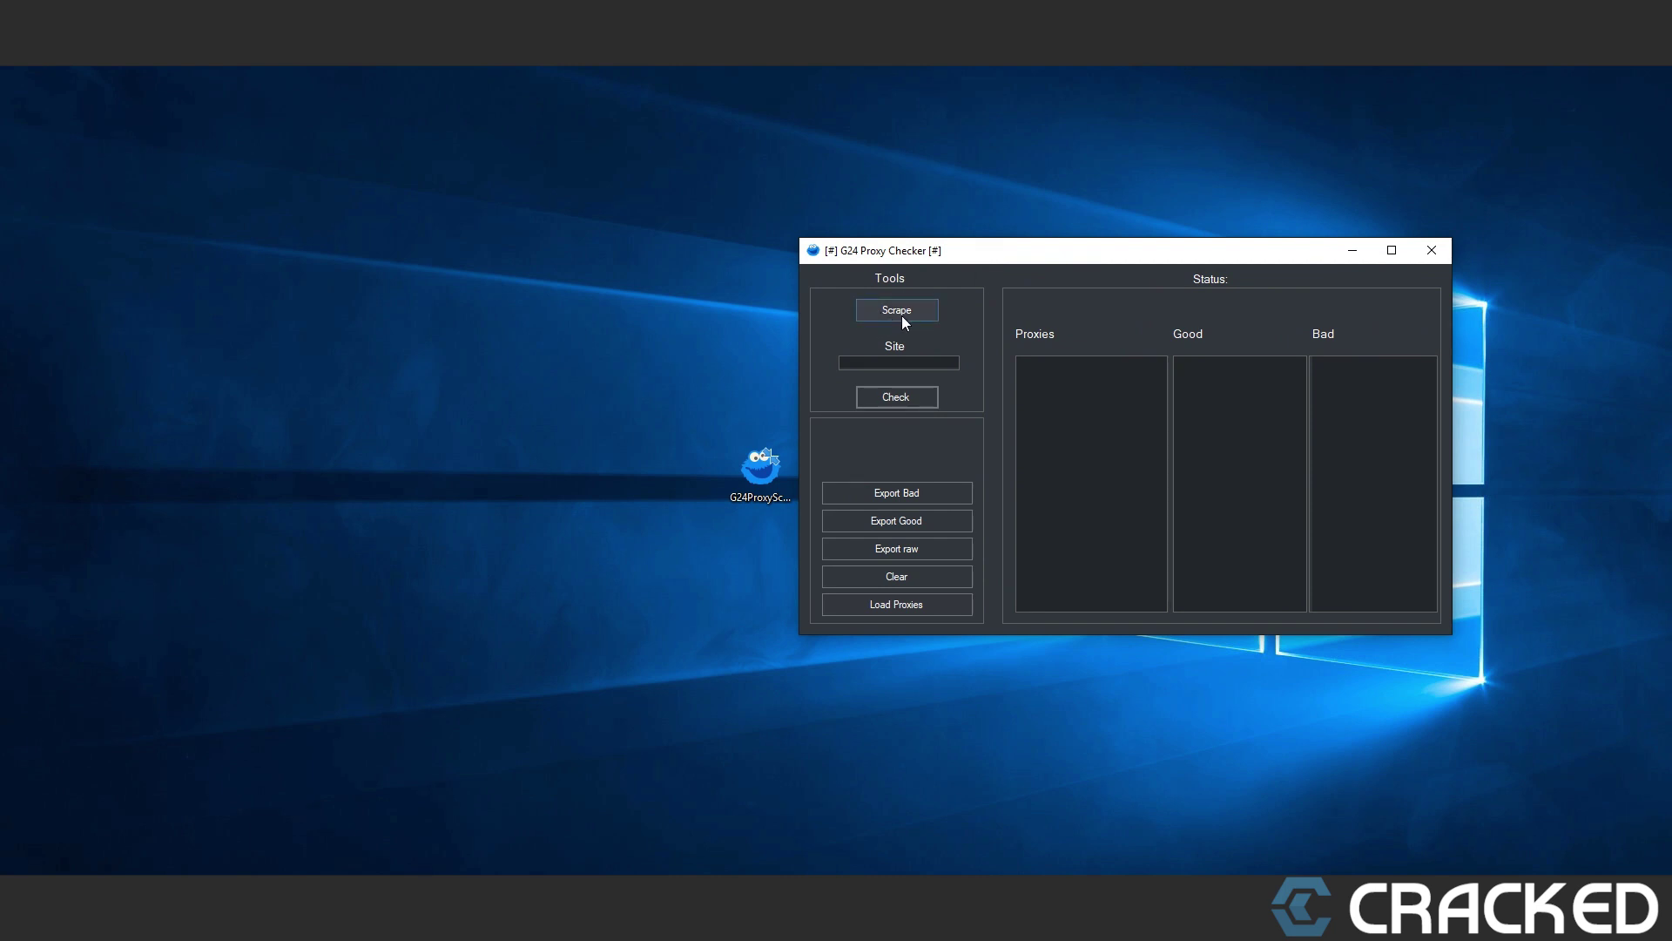
mouse_move(899, 251)
mouse_down()
mouse_move(886, 240)
mouse_move(961, 246)
mouse_up()
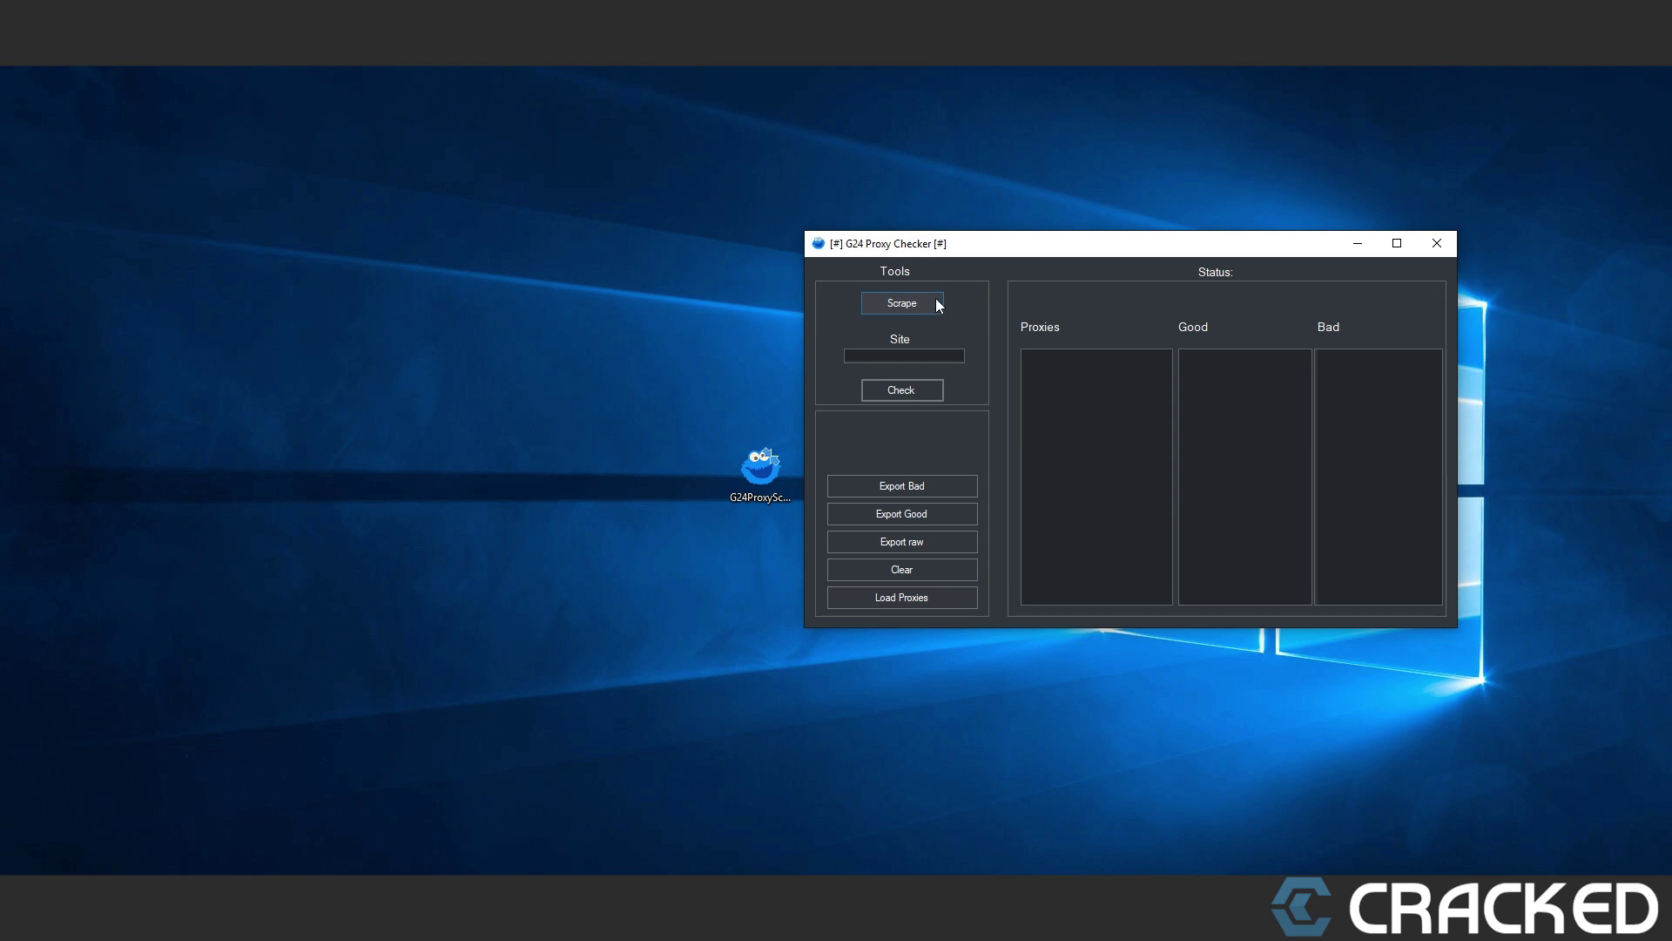
drag(964, 253, 960, 259)
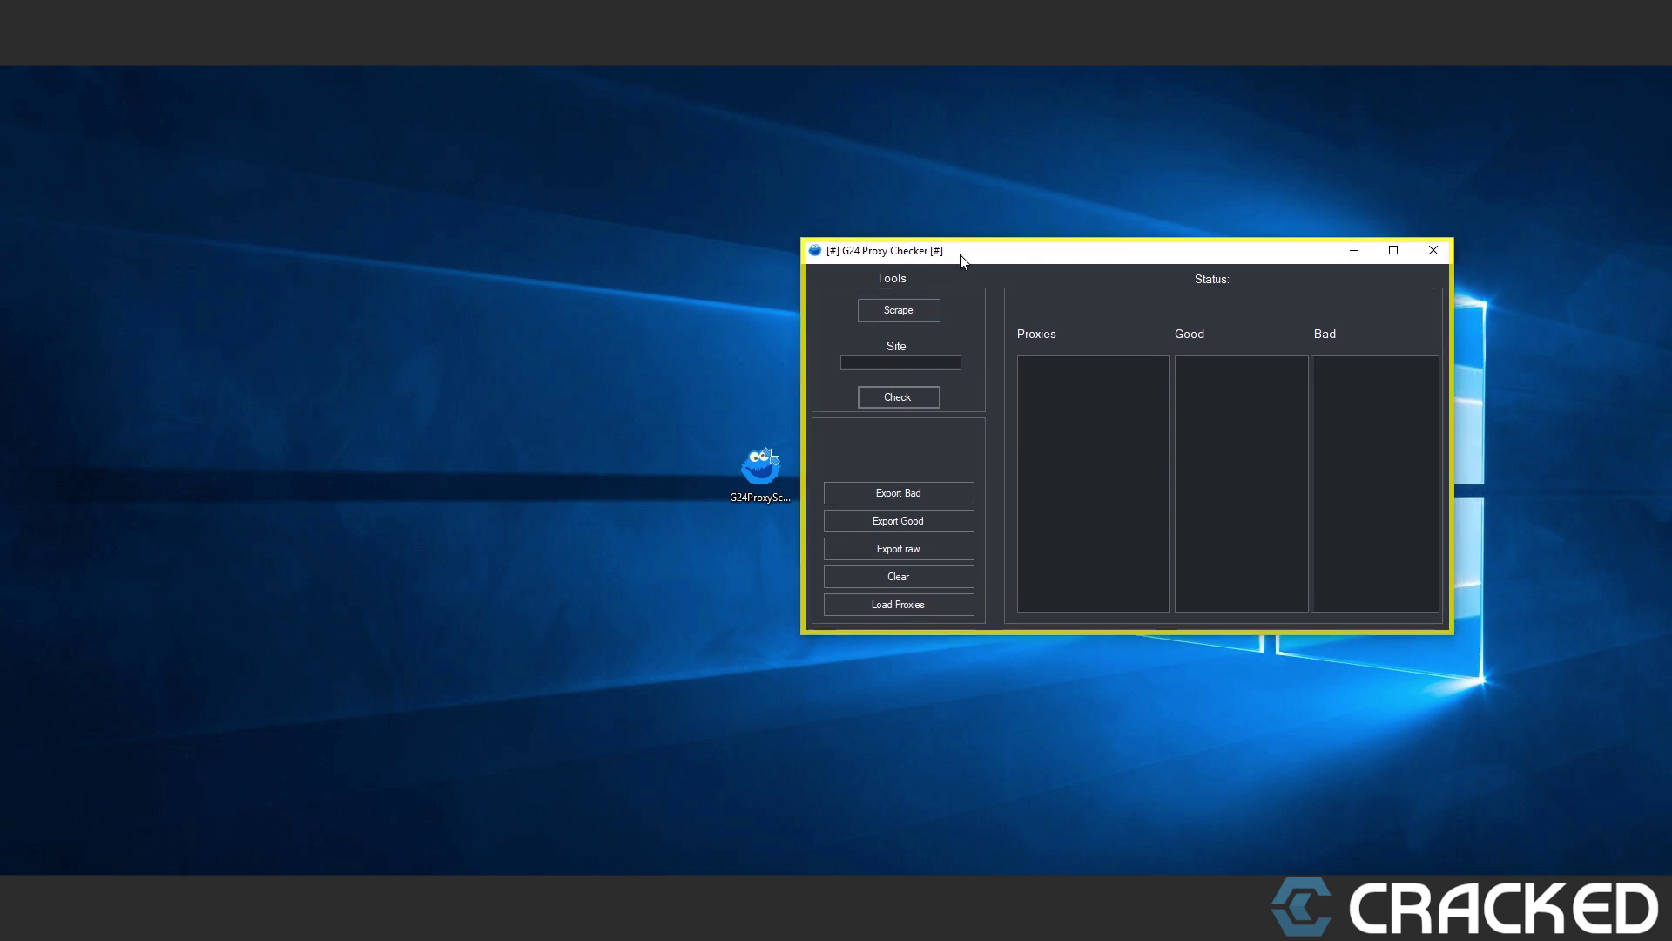
click(912, 309)
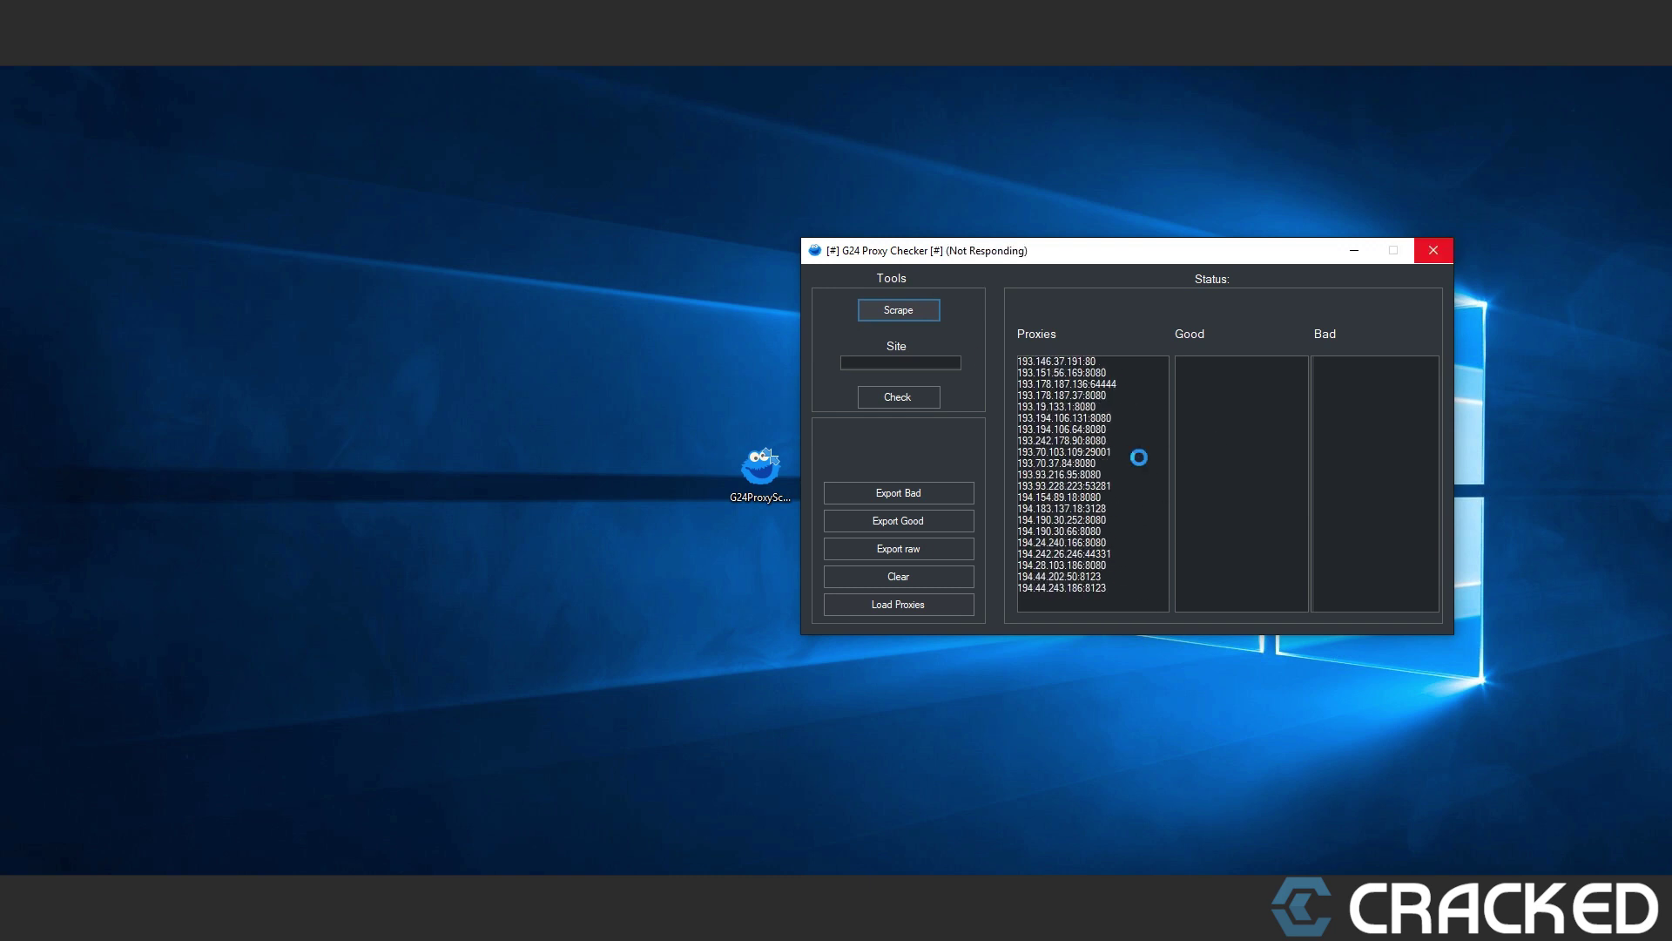
scroll(1160, 443, down, 5)
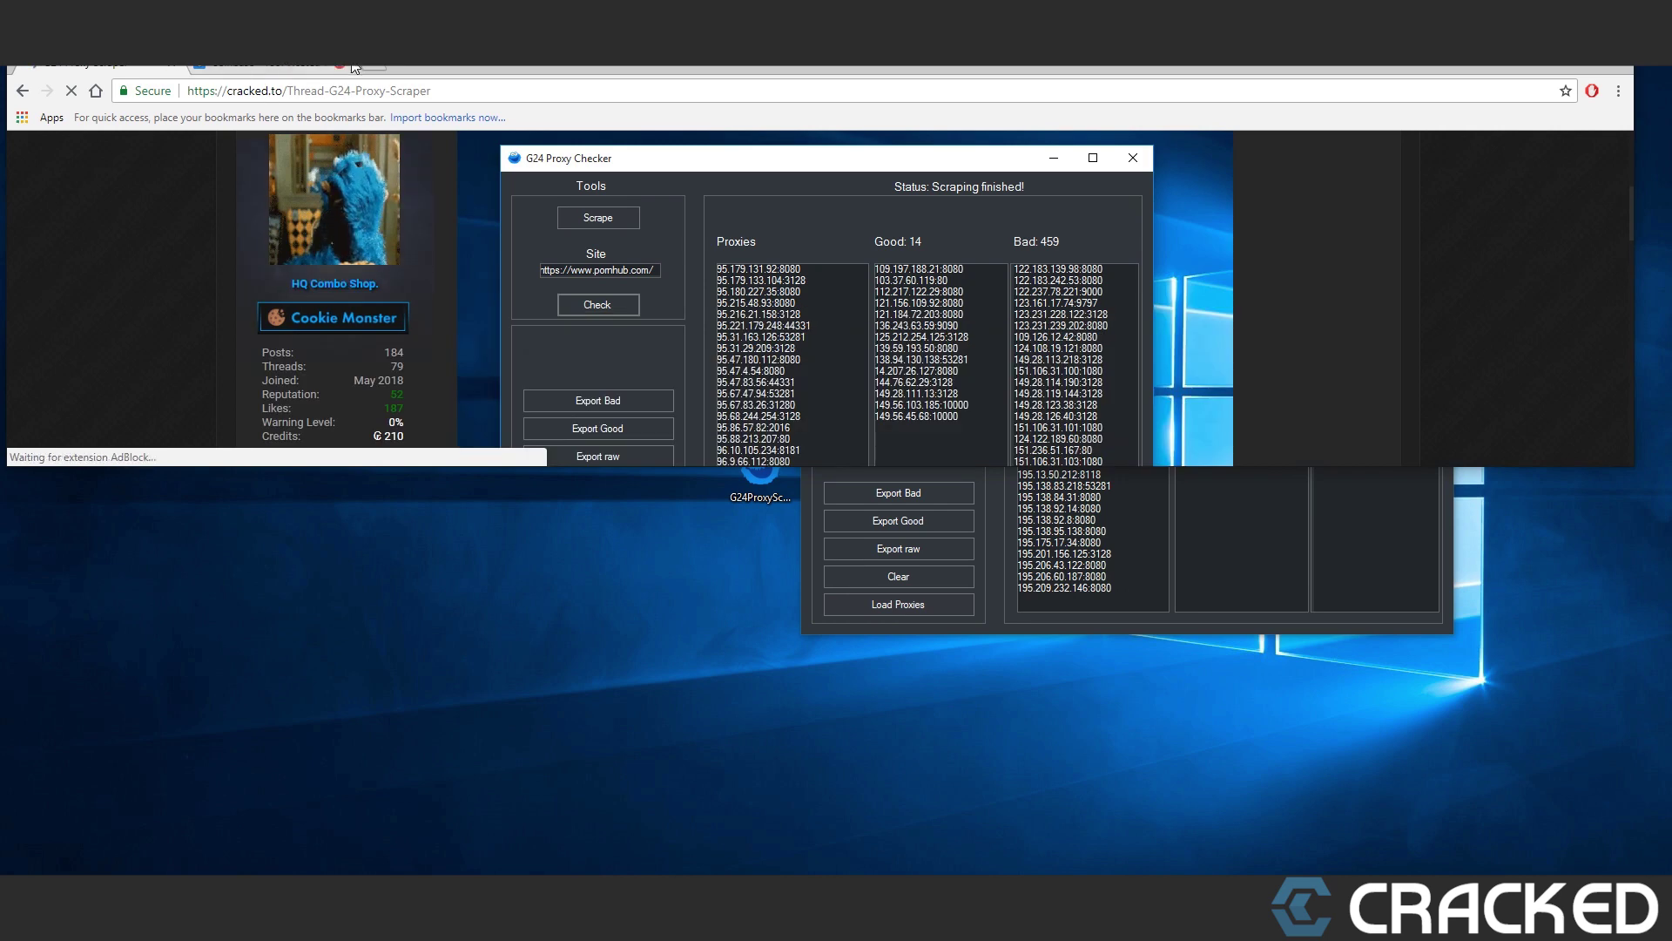
- Bring up Chrome on a new tab and stretch the window to full height
click(368, 68)
drag(733, 71, 768, 242)
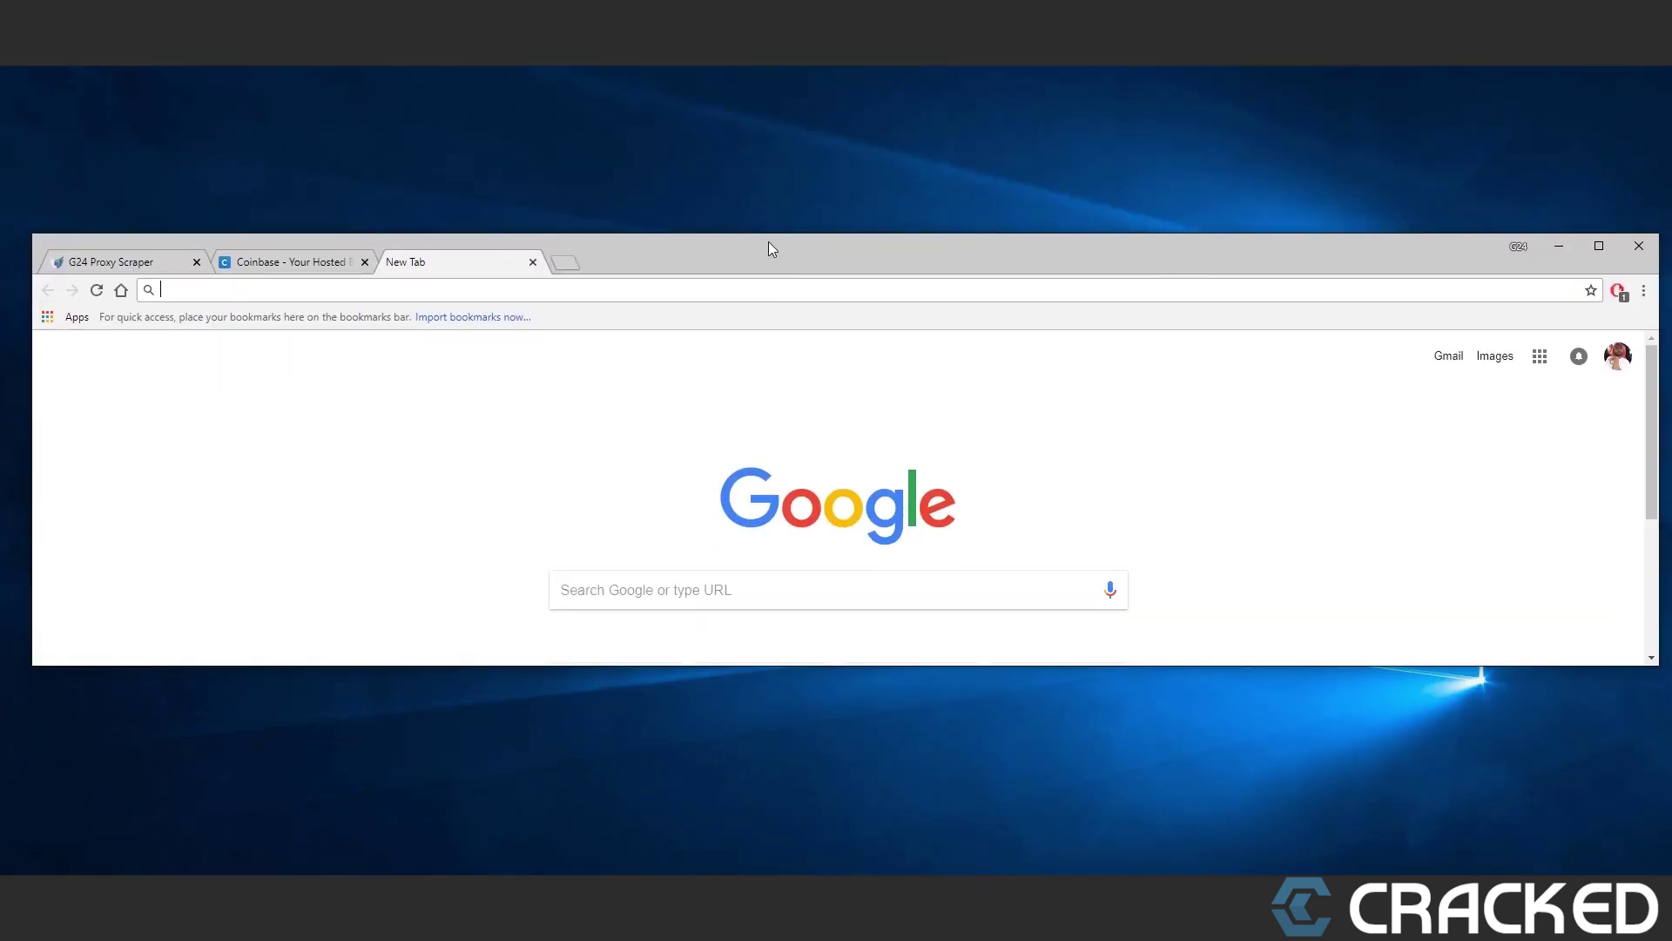
double_click(769, 239)
drag(785, 40, 784, 129)
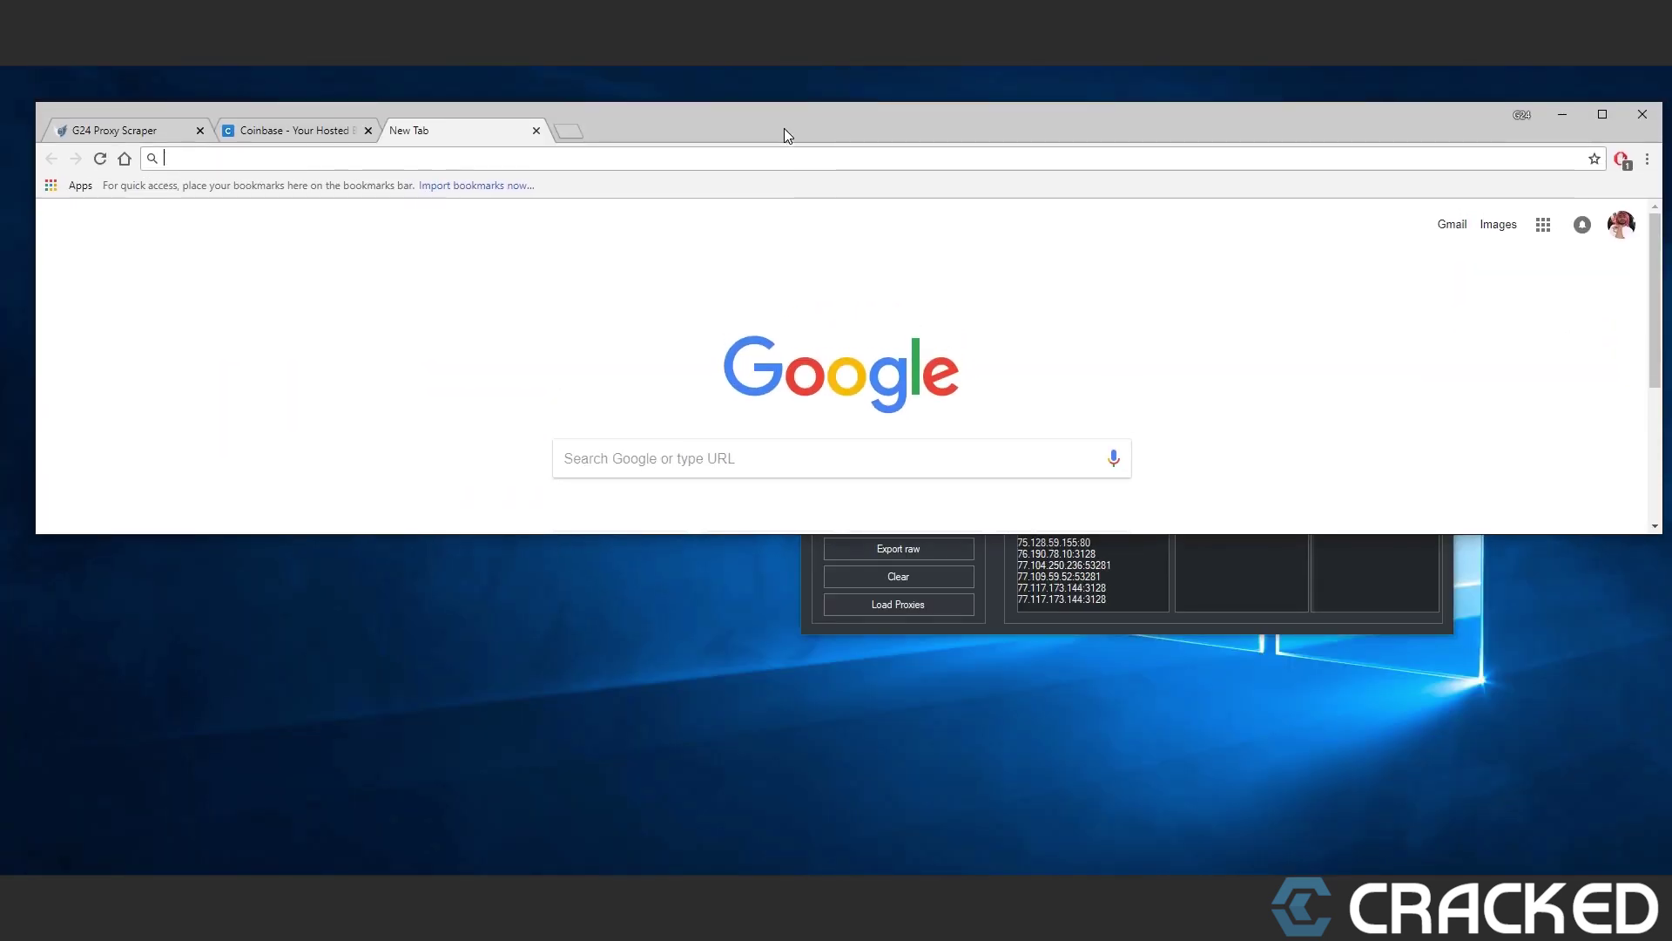
double_click(719, 575)
- Search 'fortnite', open Get Fortnite, decline the prompt, and reach the Sign In form
click(579, 157)
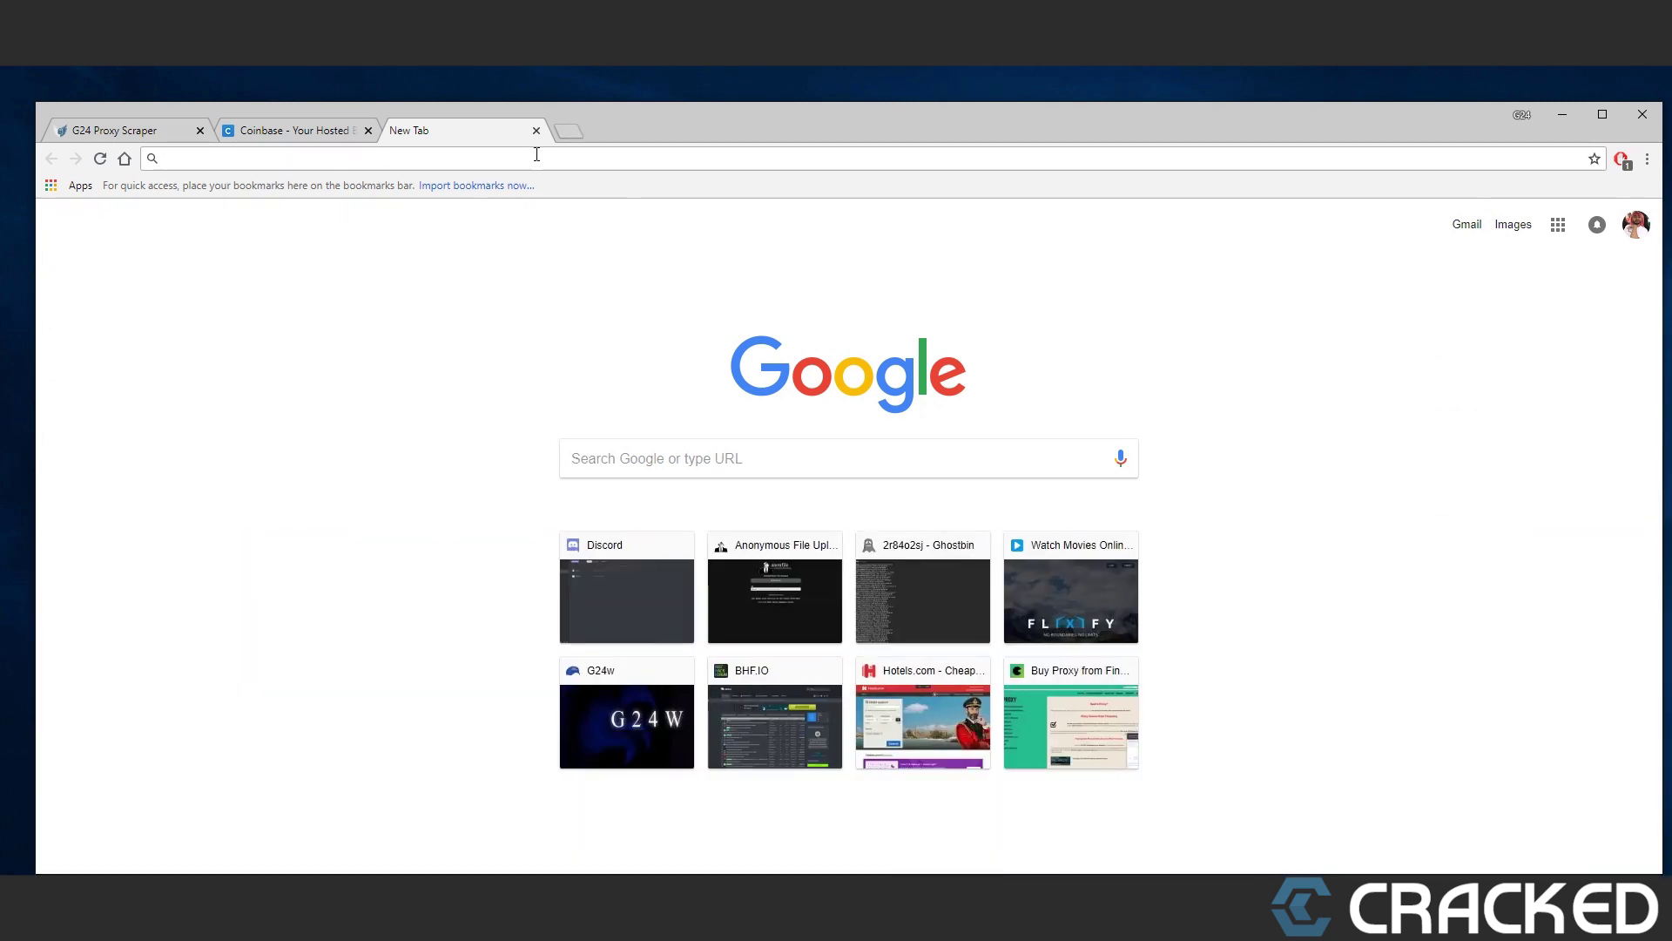
text(fornt)
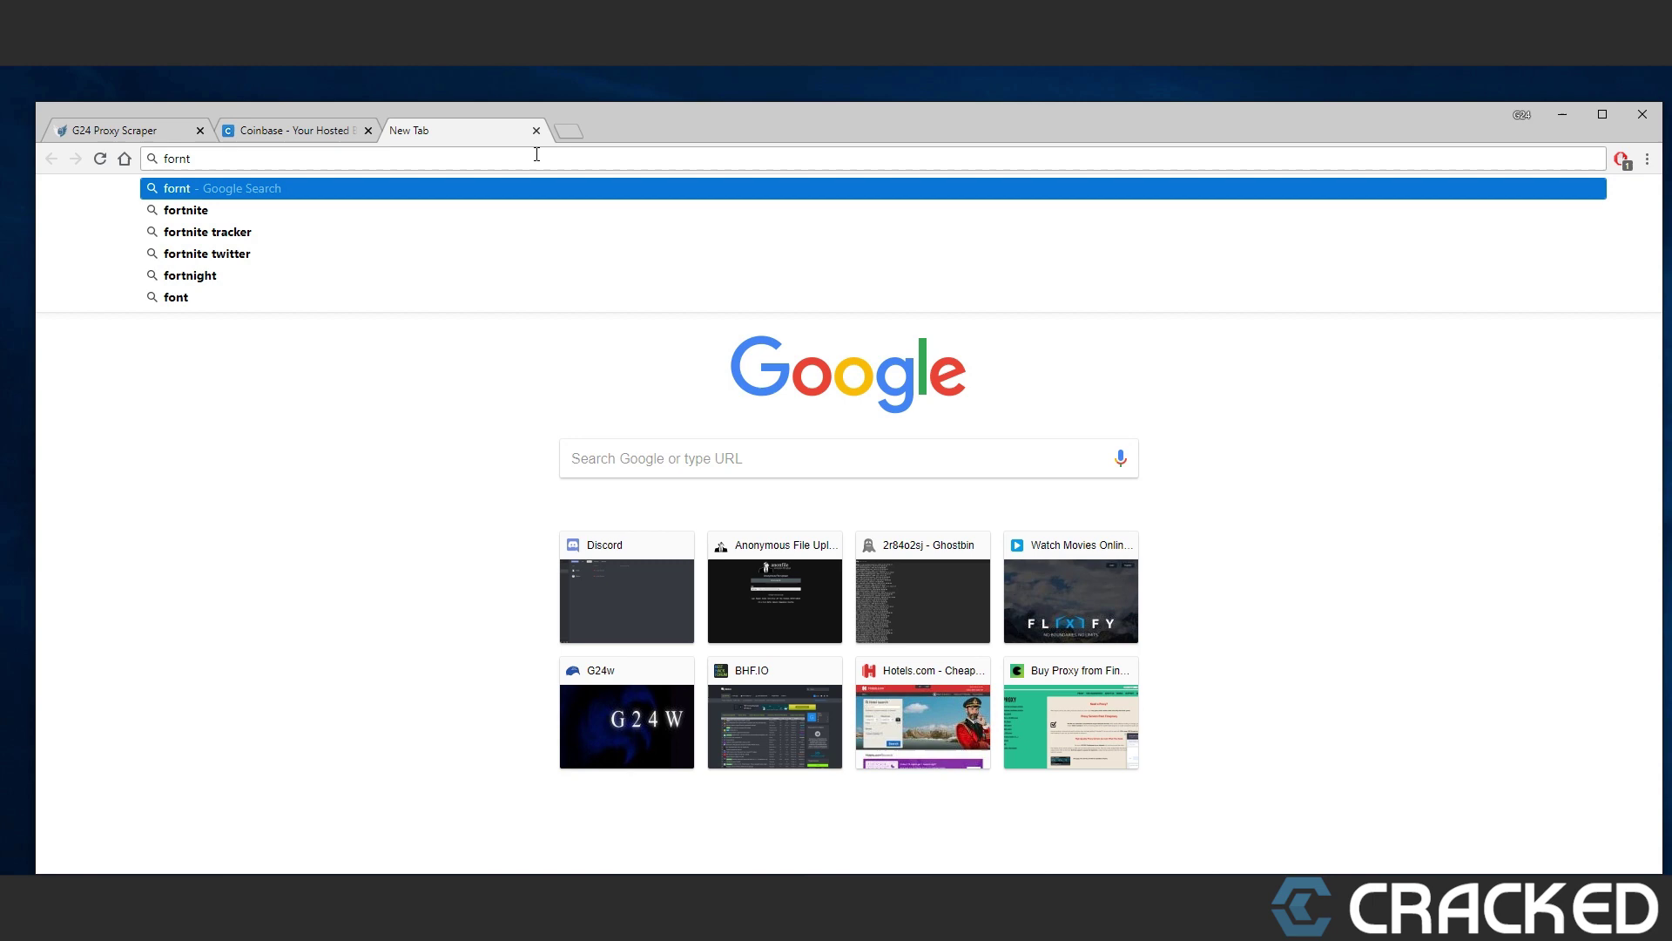
key(BackSpace)
key(BackSpace)
text(tnite)
key(Return)
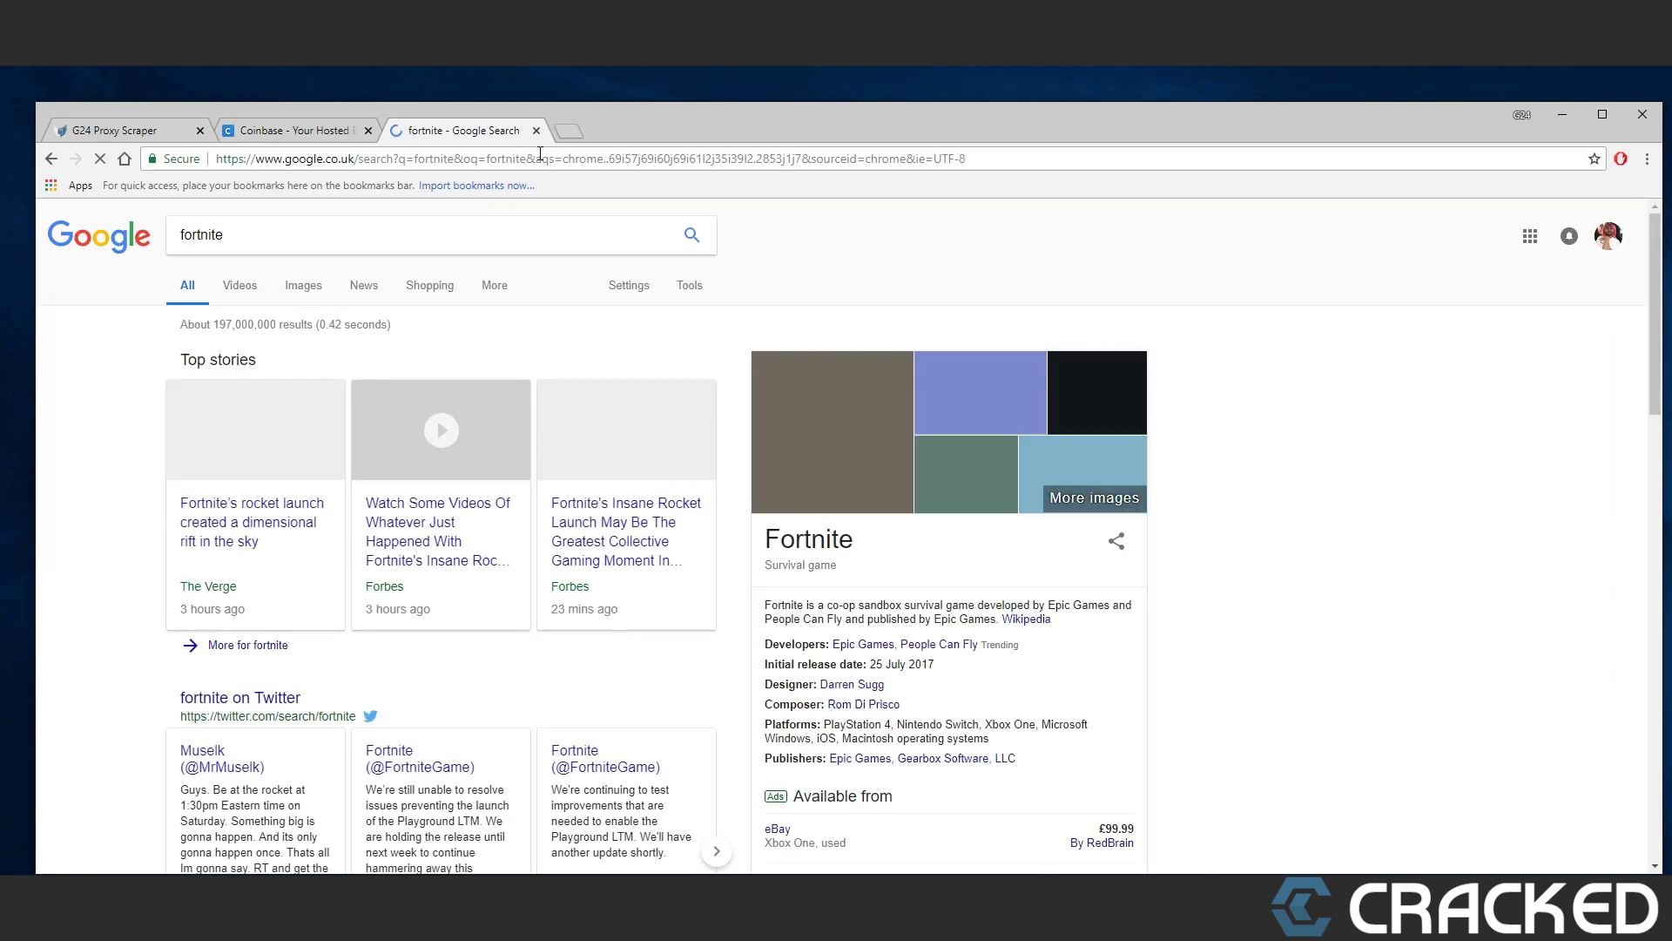
scroll(249, 411, down, 3)
scroll(295, 549, down, 4)
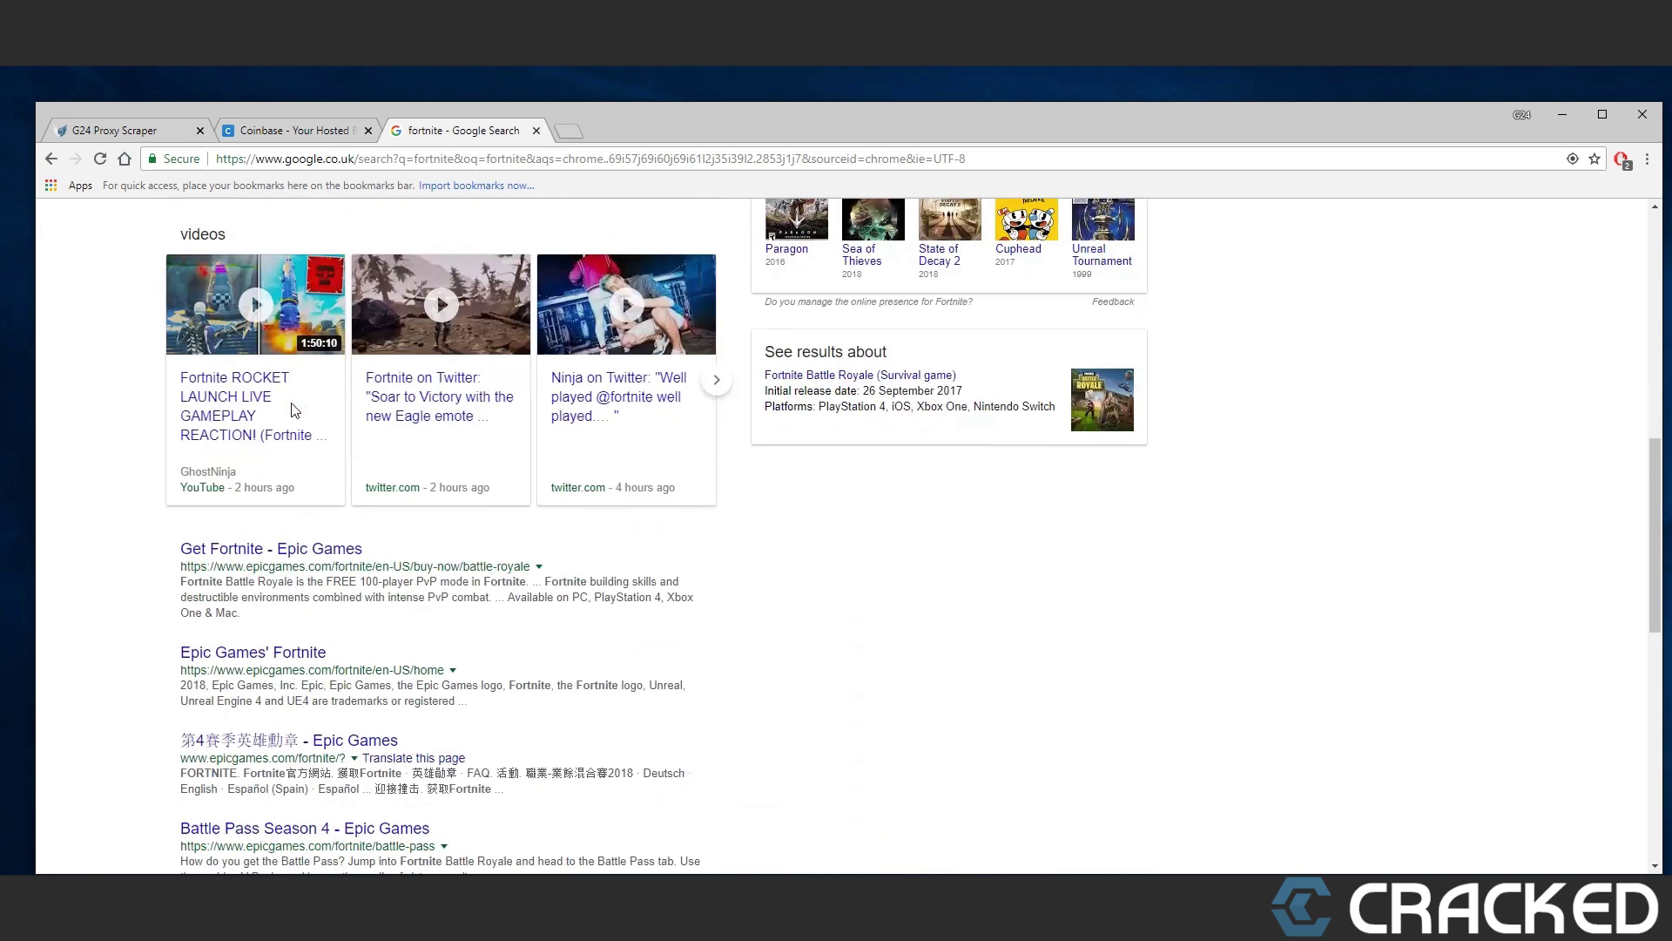
click(280, 551)
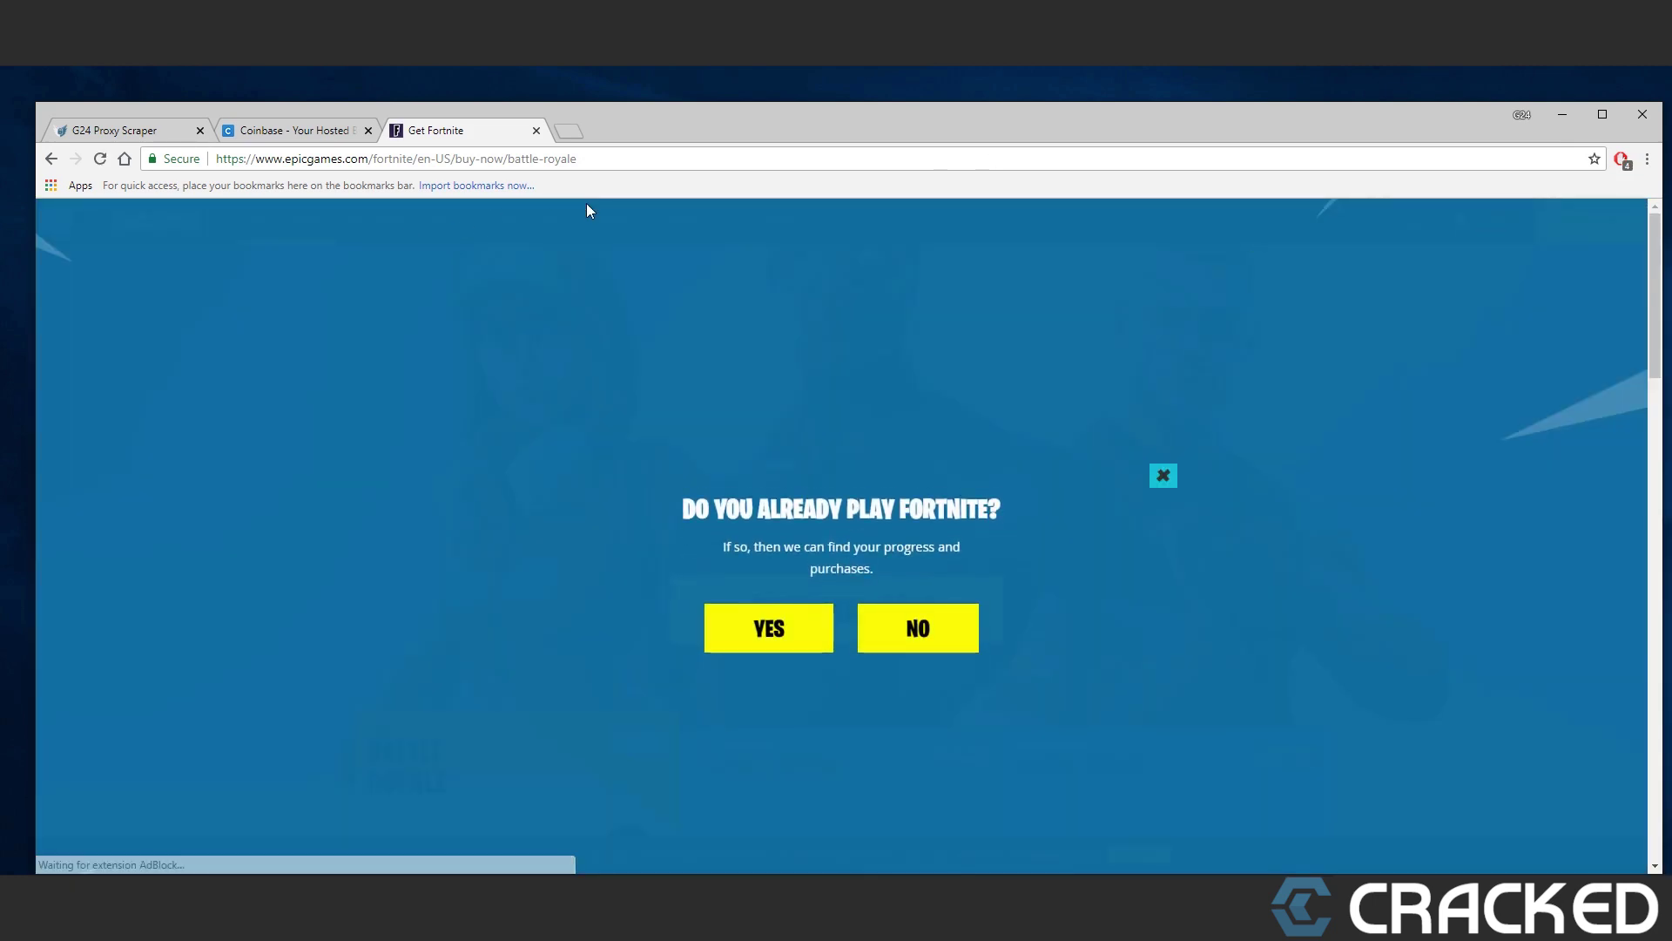
click(943, 631)
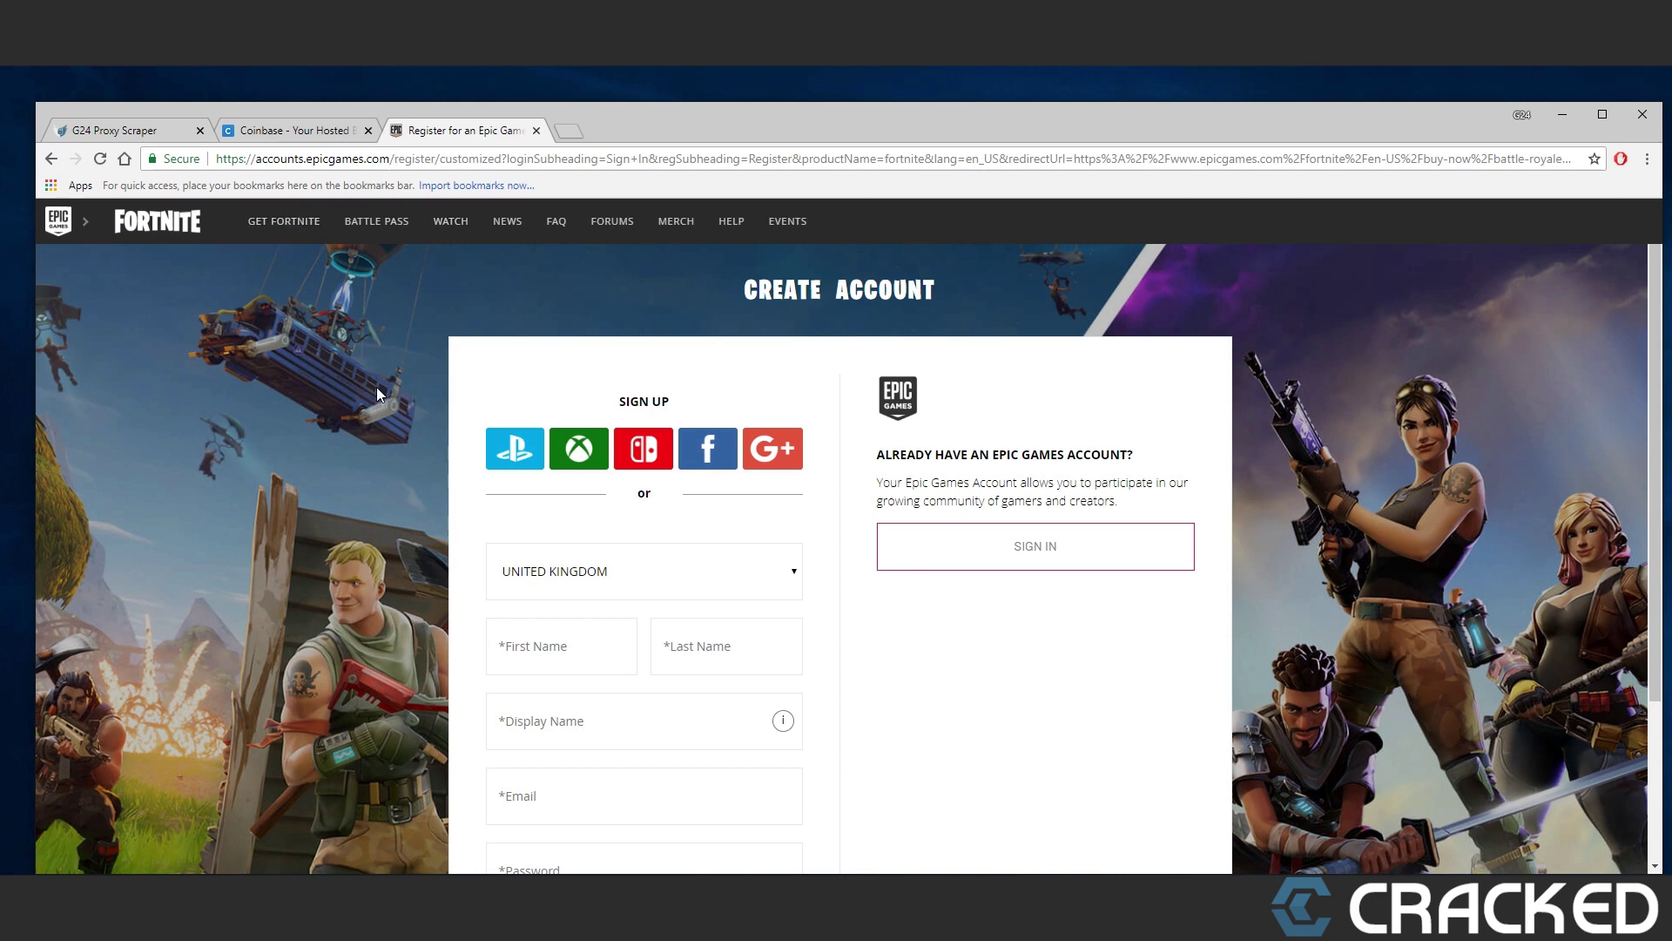
scroll(376, 388, down, 2)
scroll(377, 387, up, 2)
click(1034, 494)
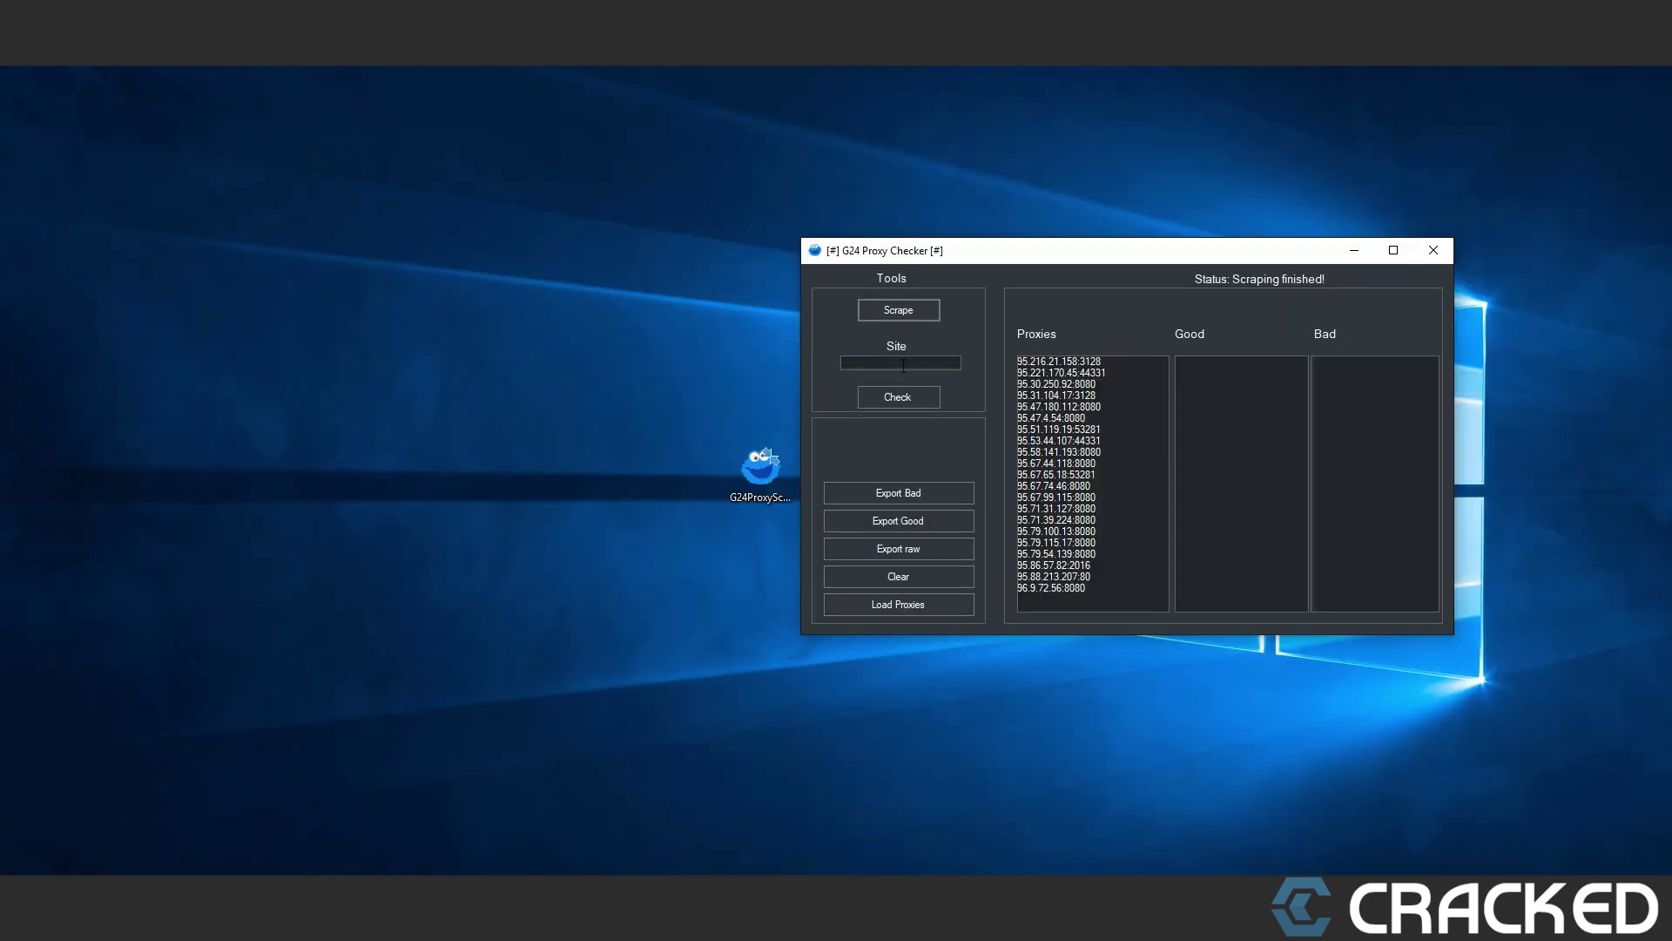
- Paste the Epic login URL as target site and dismiss the access-denied export errors
right_click(865, 362)
click(945, 438)
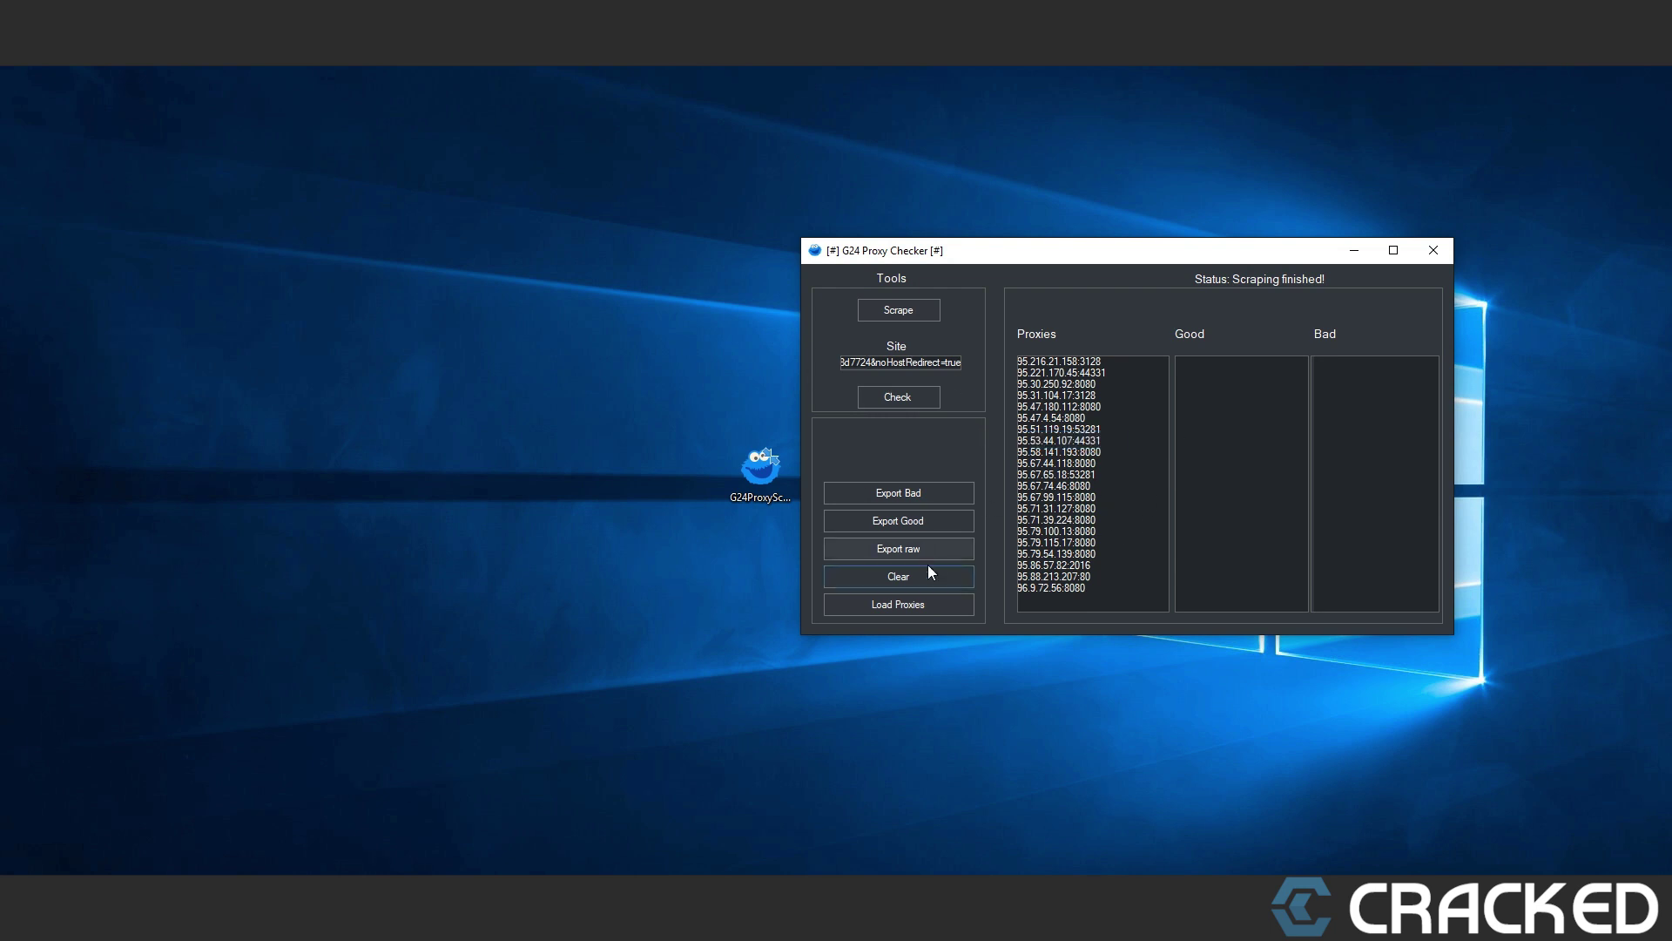
click(920, 524)
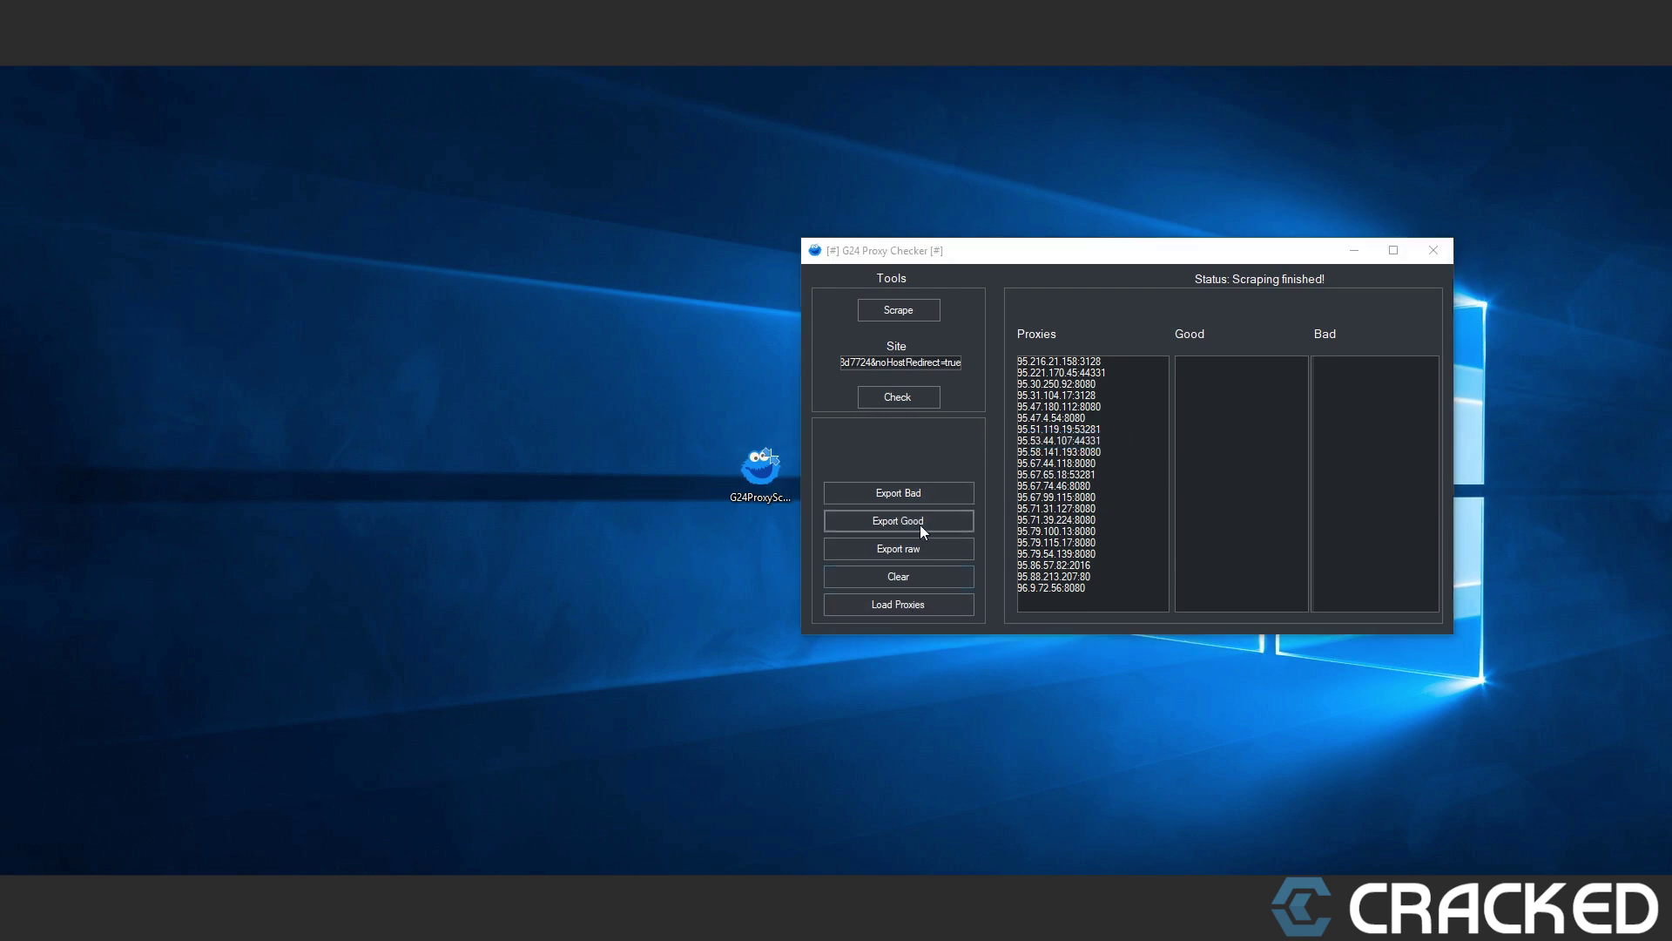
click(925, 508)
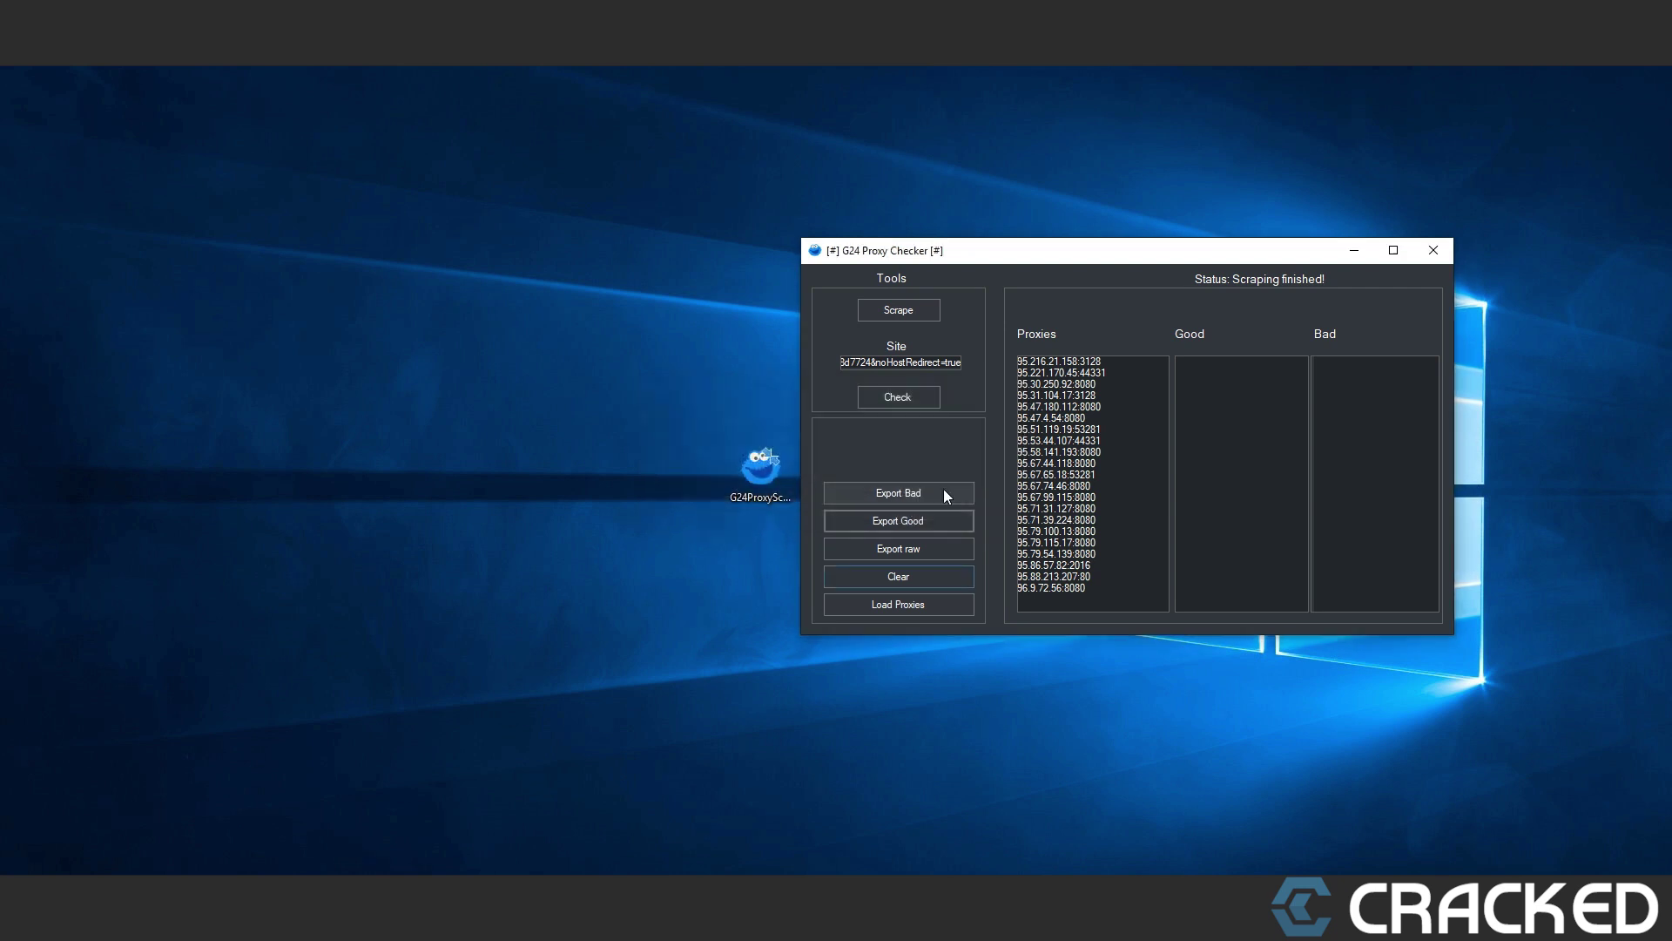
click(924, 495)
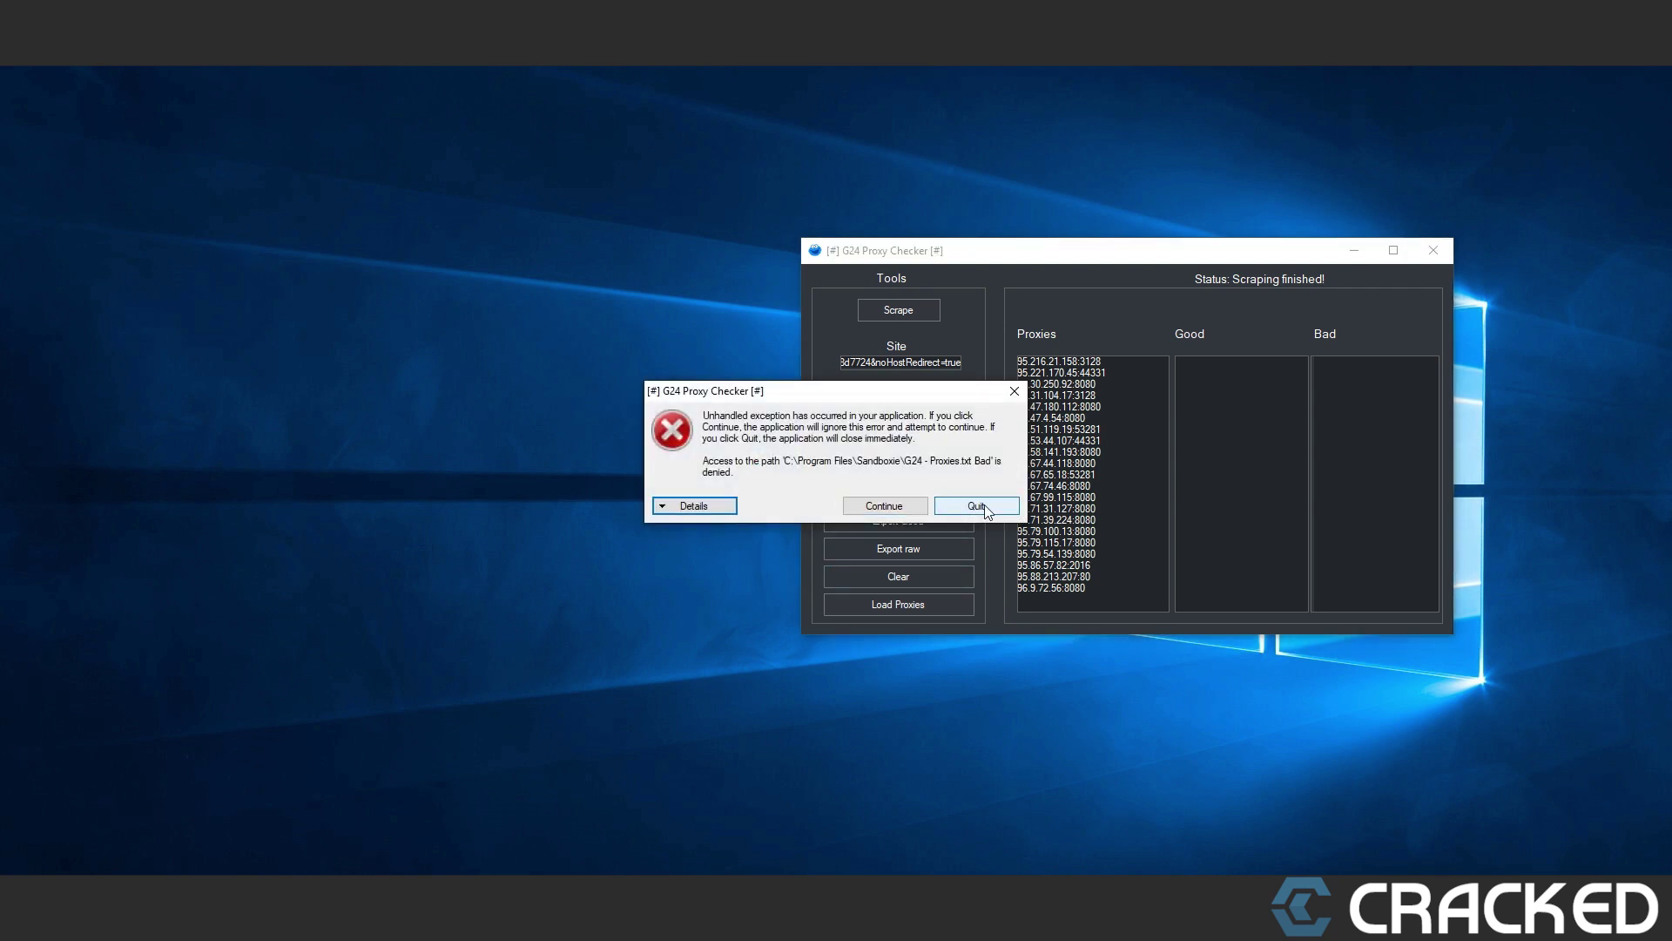
click(909, 505)
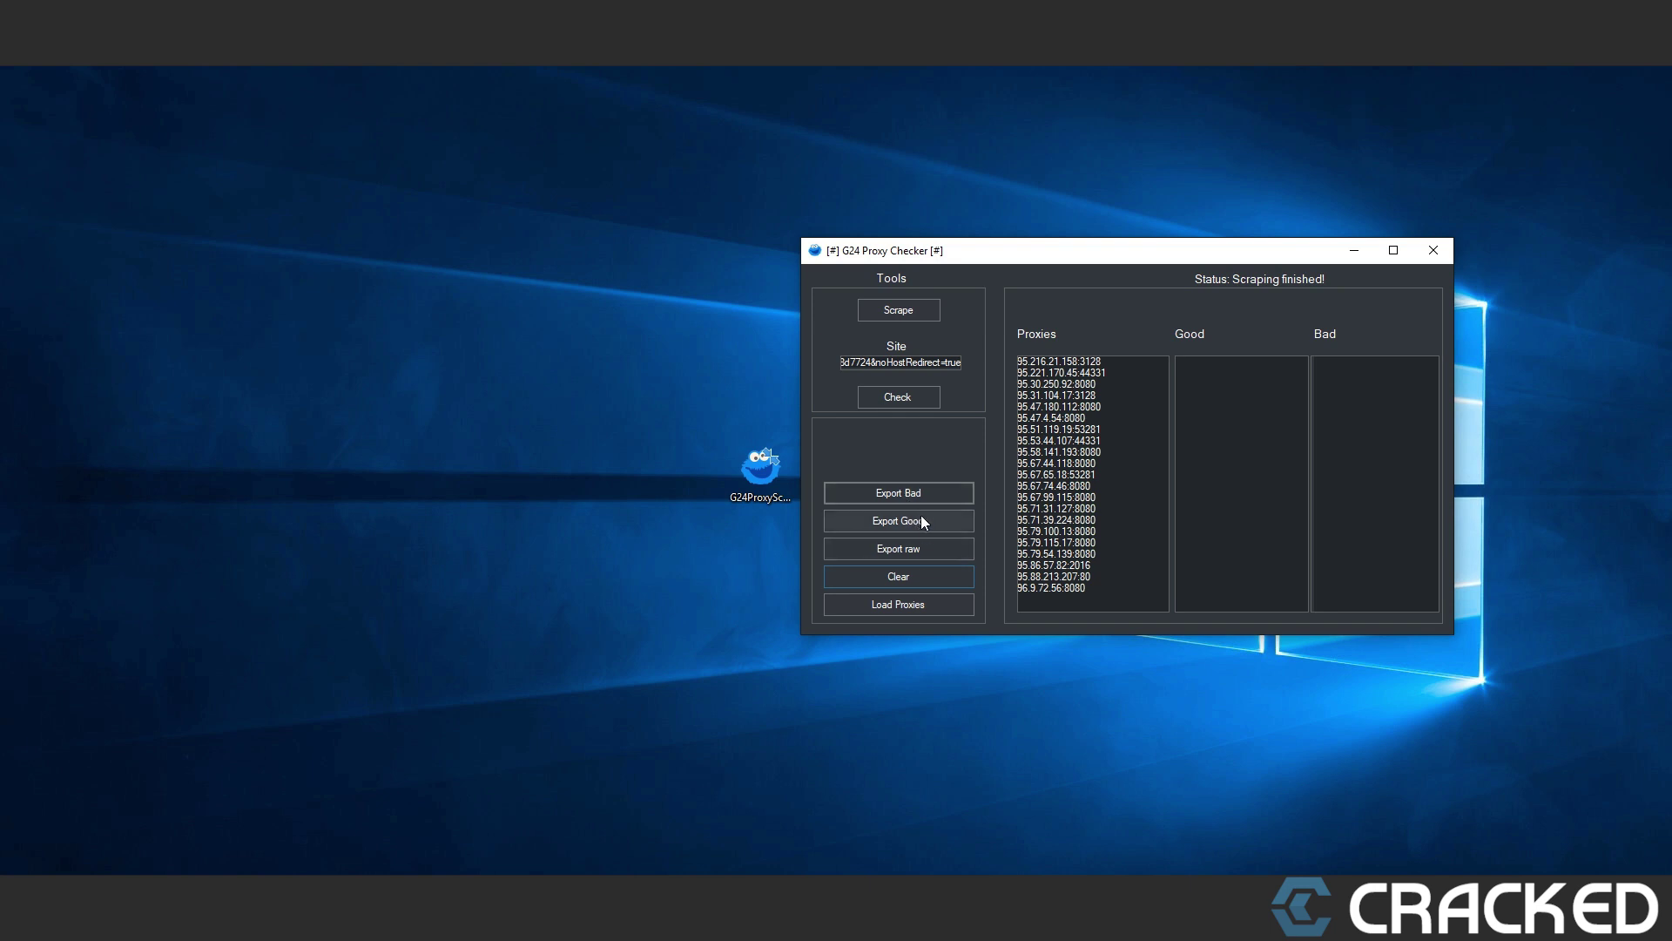
click(918, 519)
click(1013, 395)
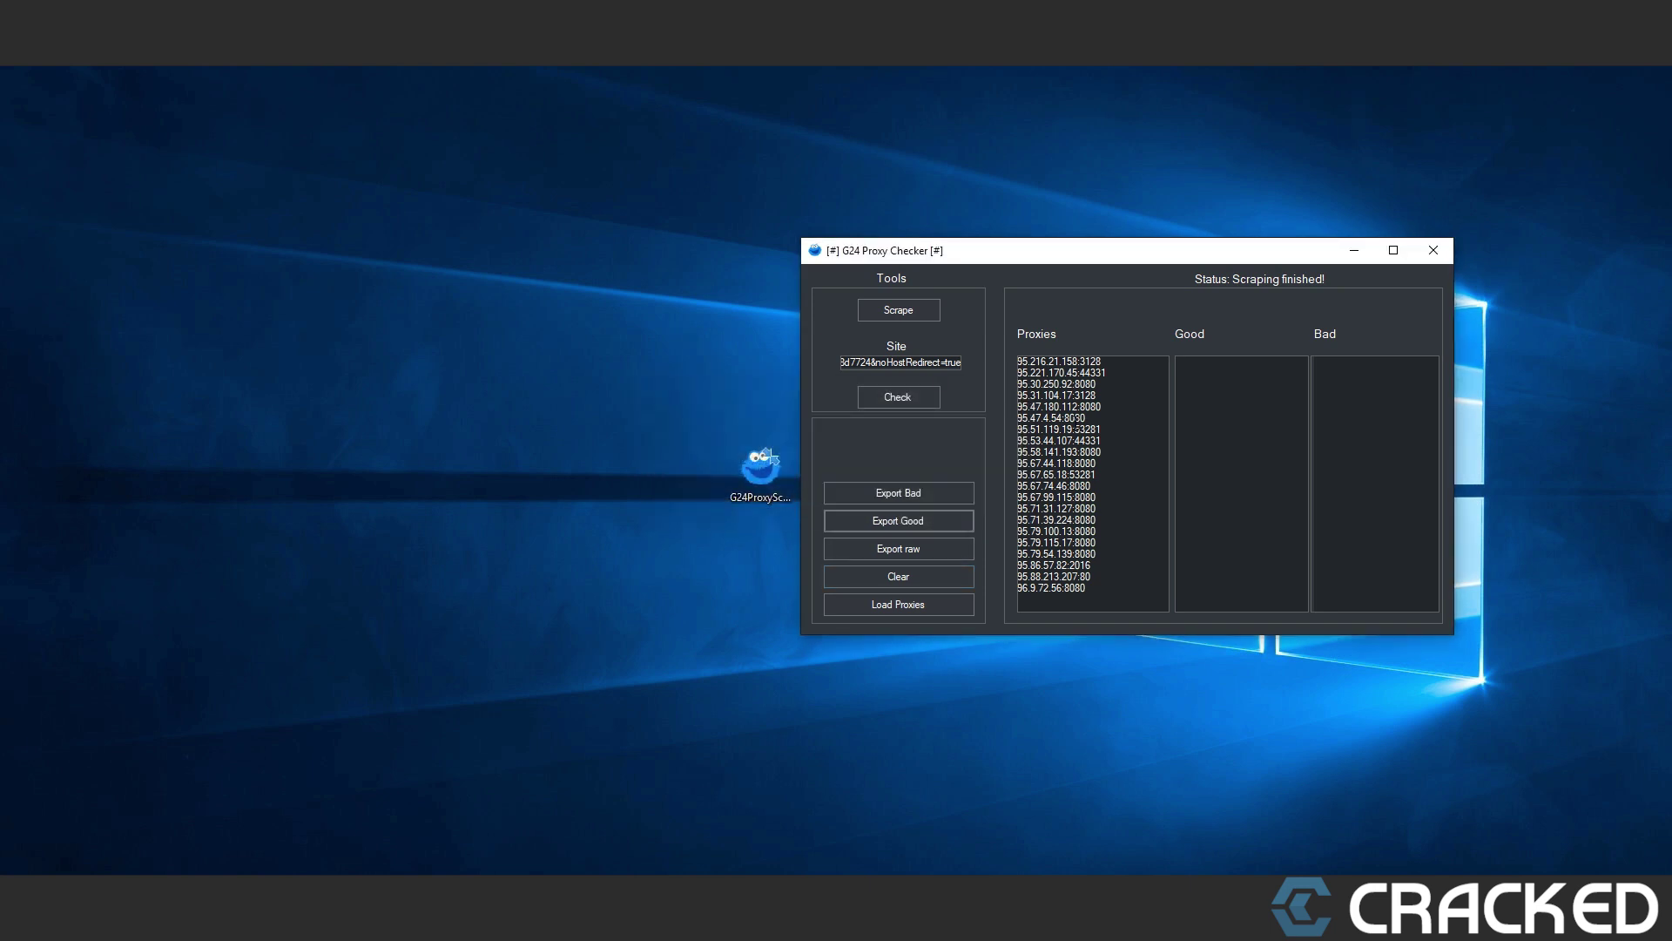
- Select all scraped proxies in the Proxies box and copy them
right_click(1110, 418)
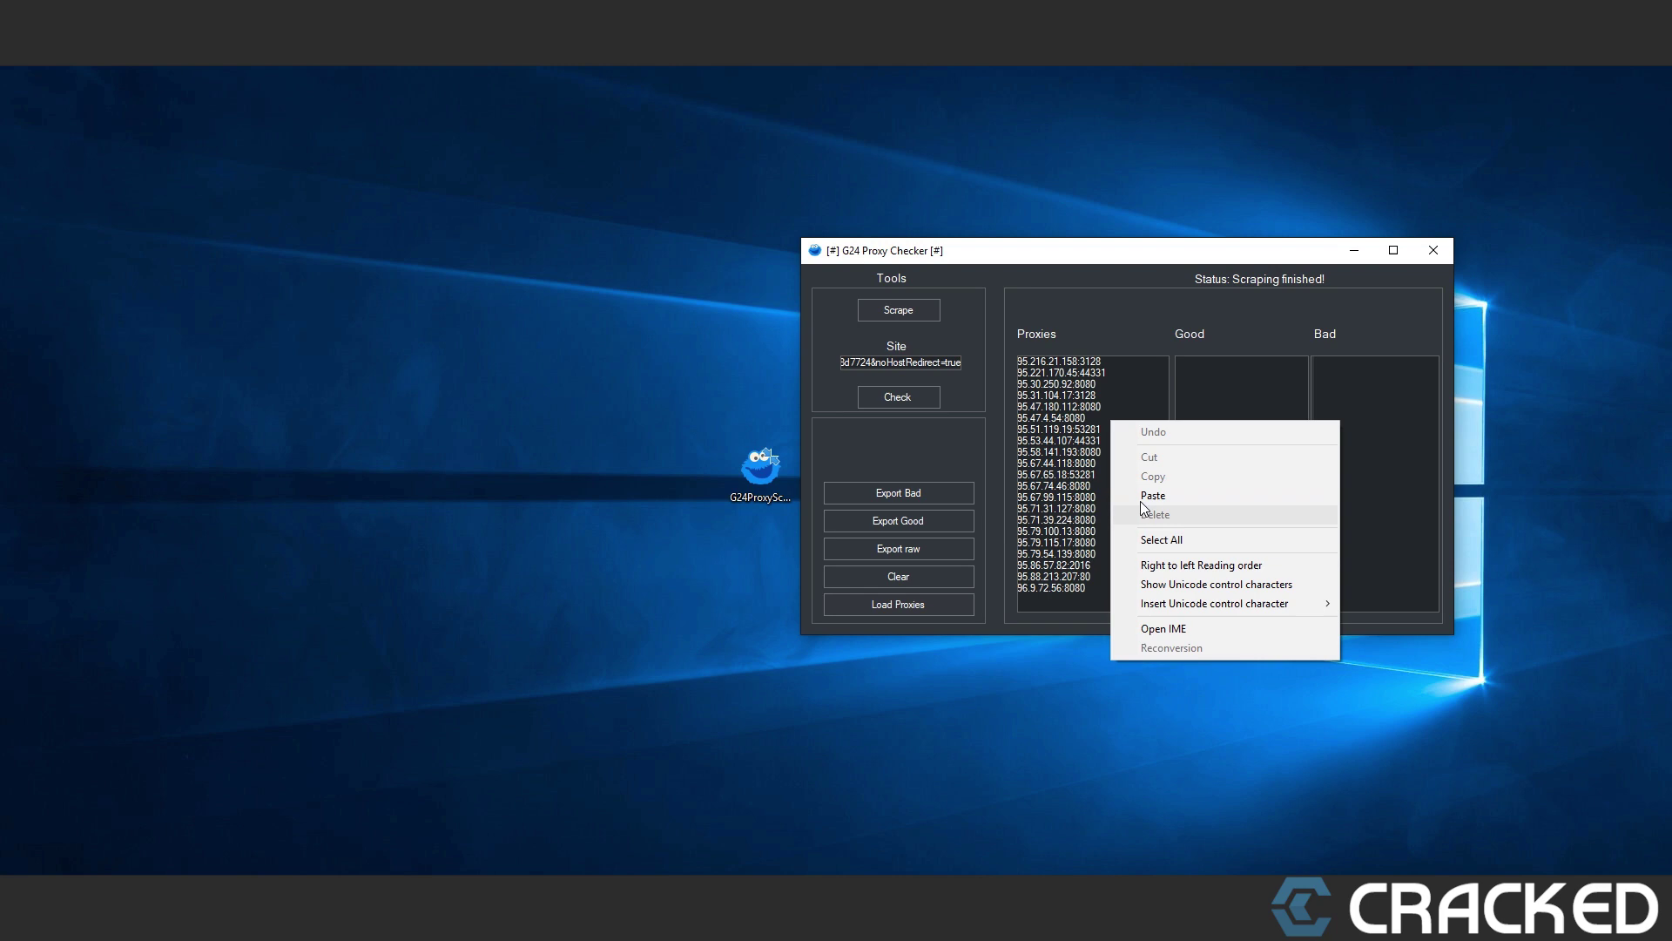
click(1101, 455)
right_click(1102, 455)
click(1151, 576)
right_click(1057, 448)
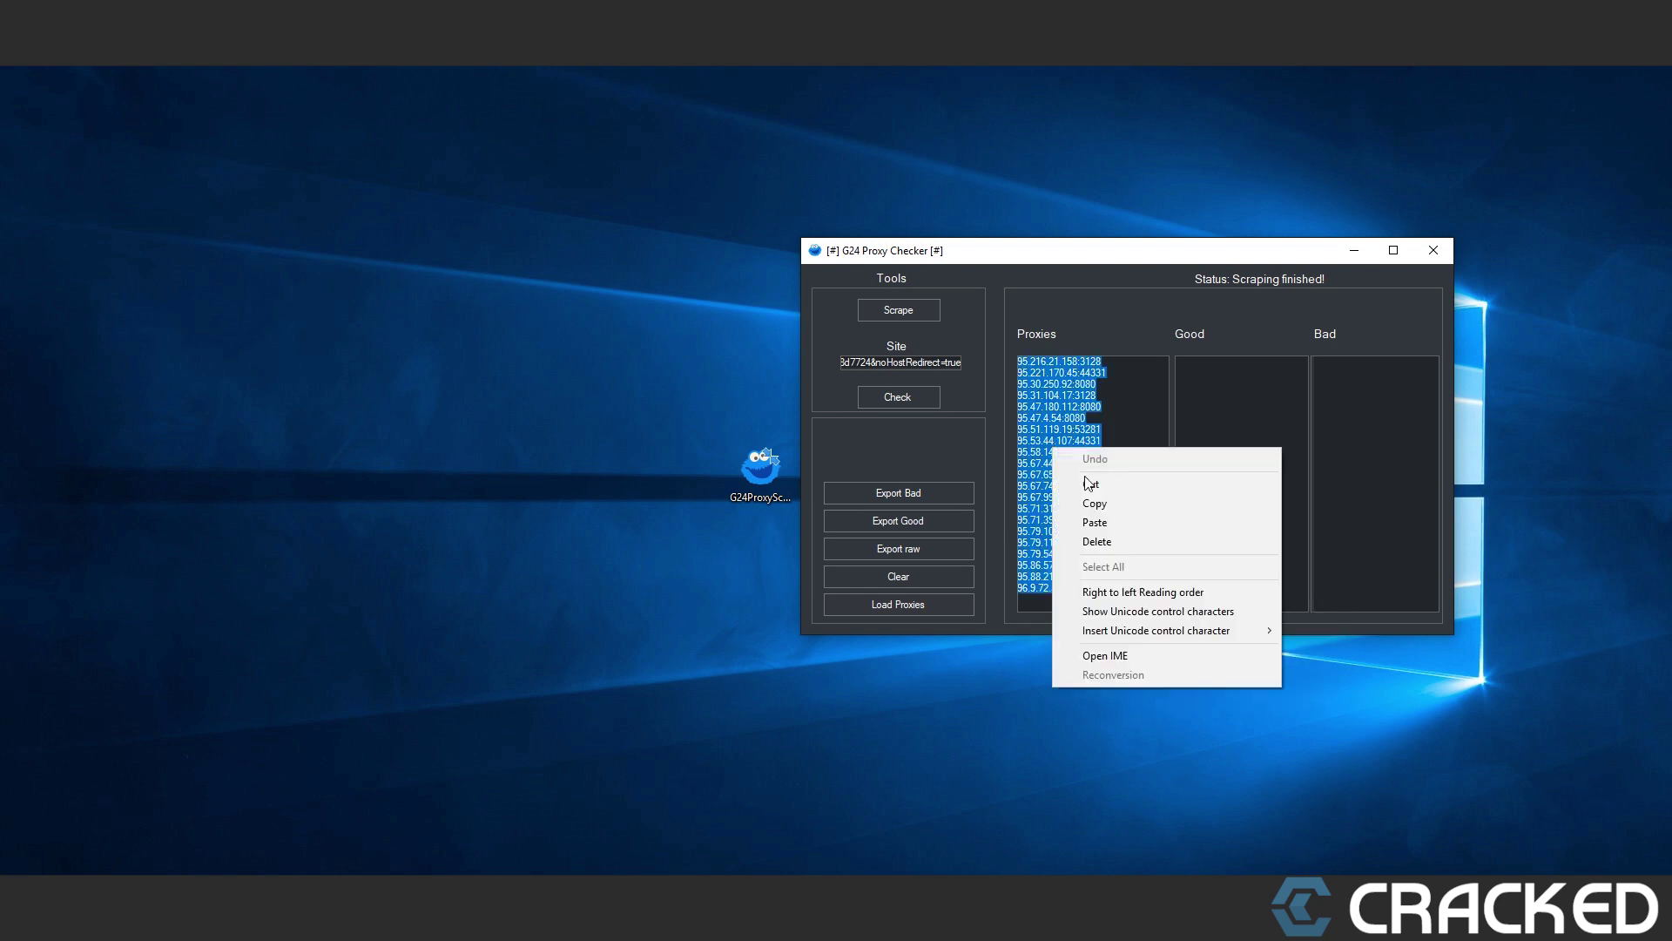
click(1091, 503)
key(super)
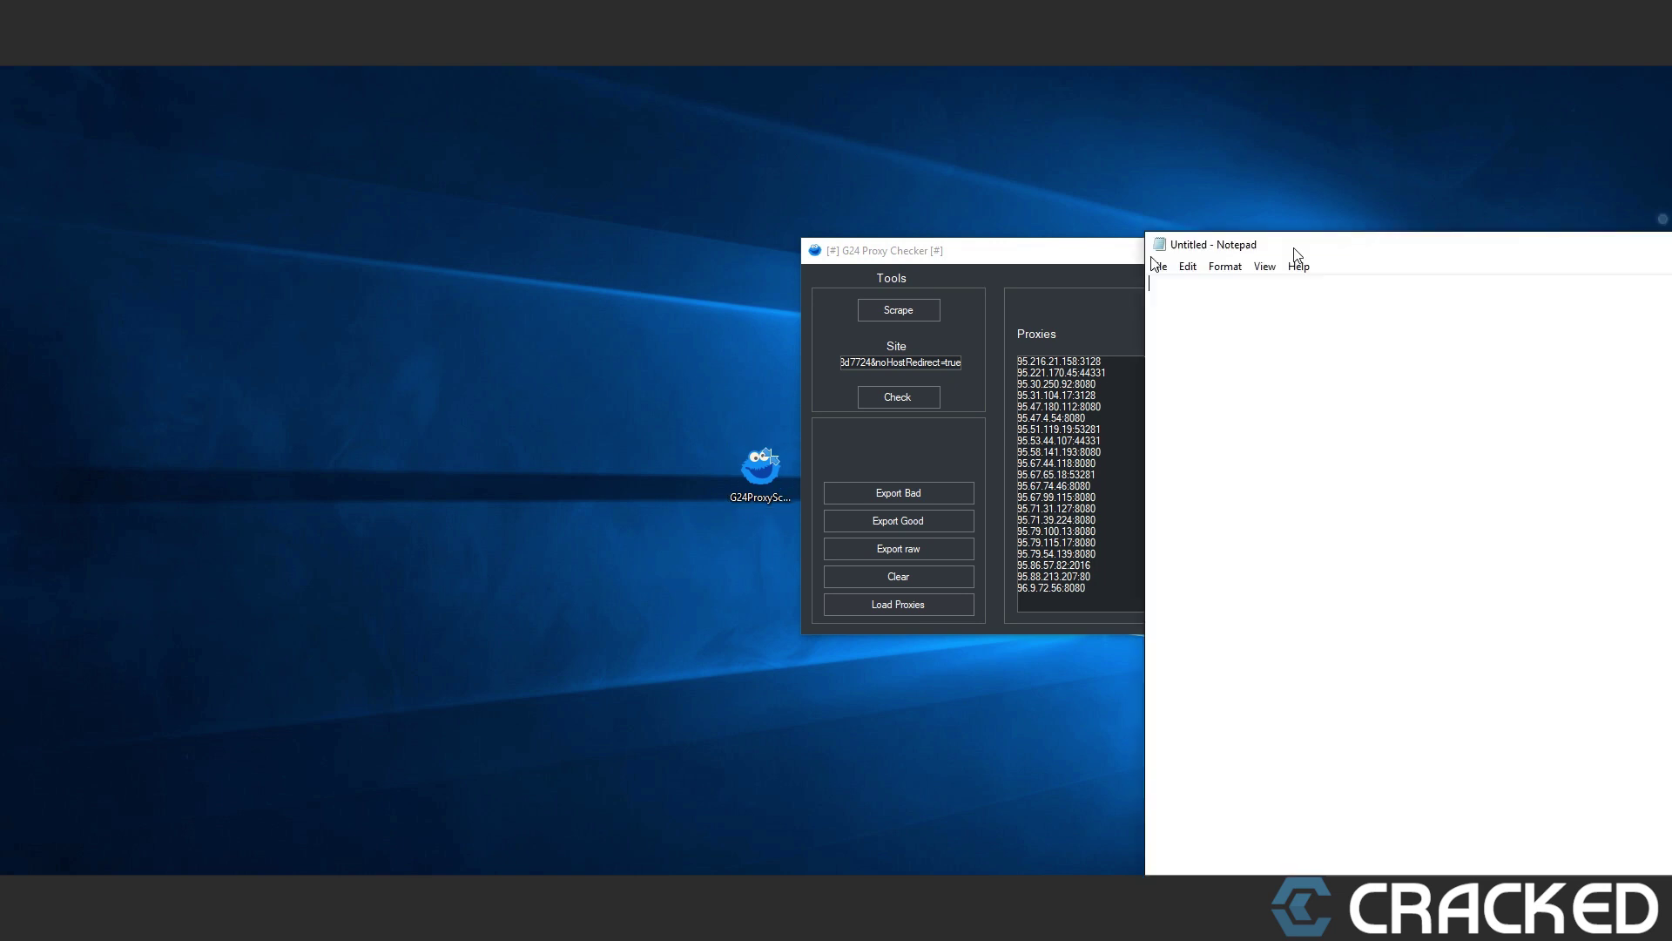
- Paste the copied proxies into Notepad and save them as proxies.txt on the Desktop
mouse_move(1294, 257)
mouse_down()
mouse_move(458, 193)
mouse_move(343, 149)
mouse_up()
key(ctrl+v)
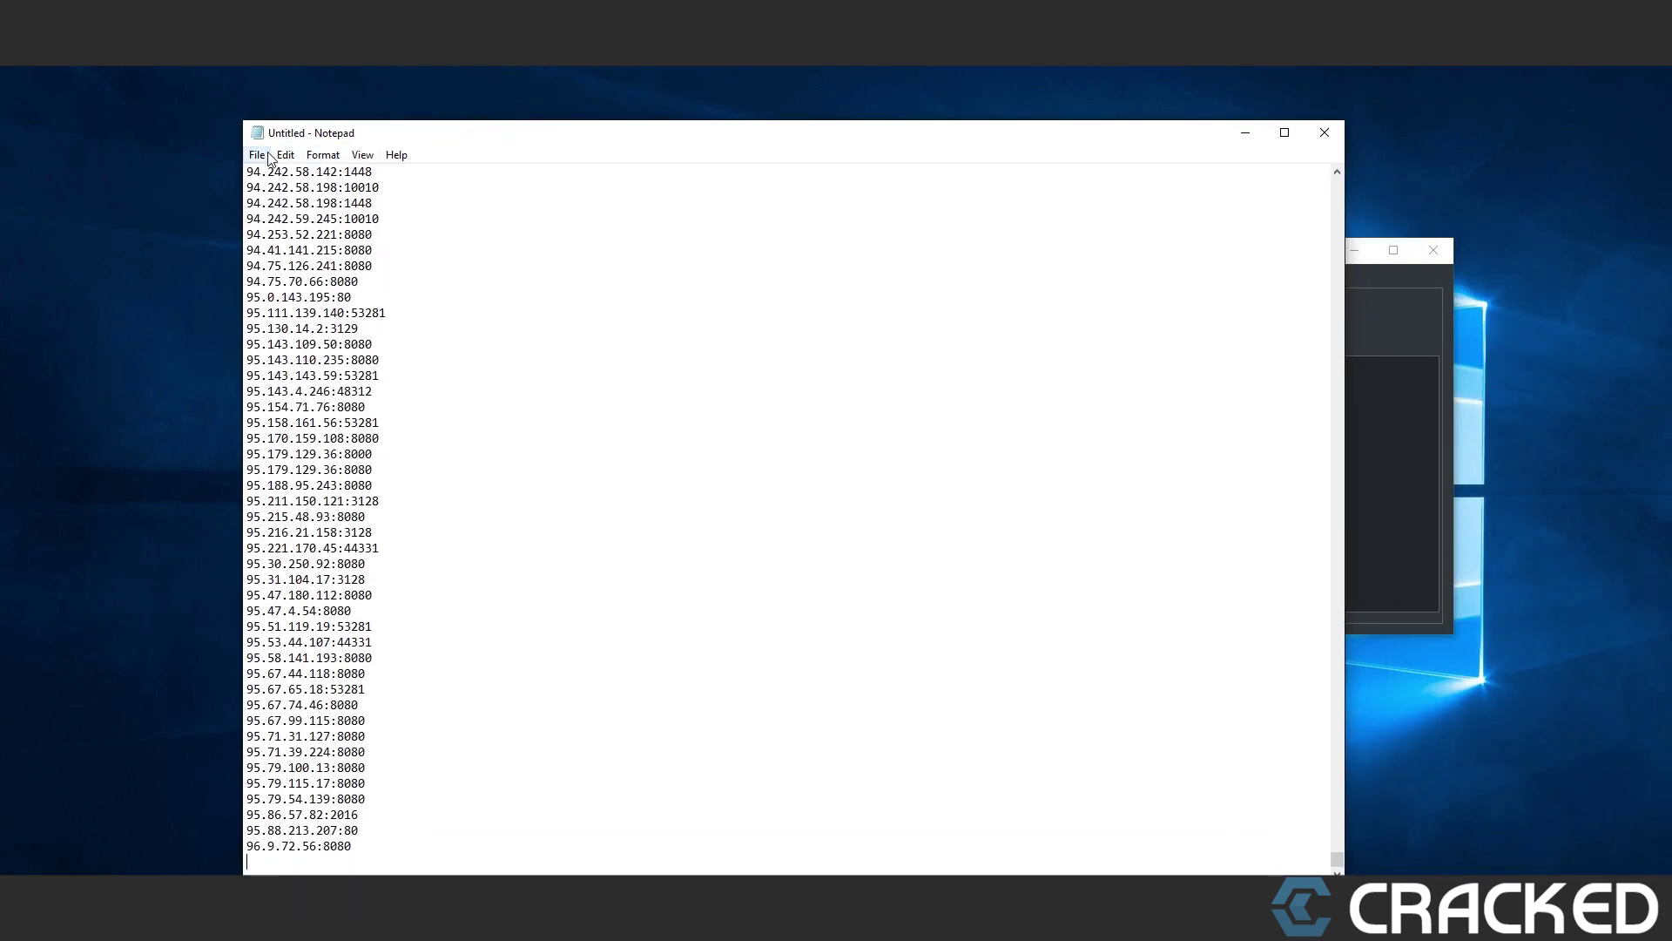
click(269, 159)
click(318, 232)
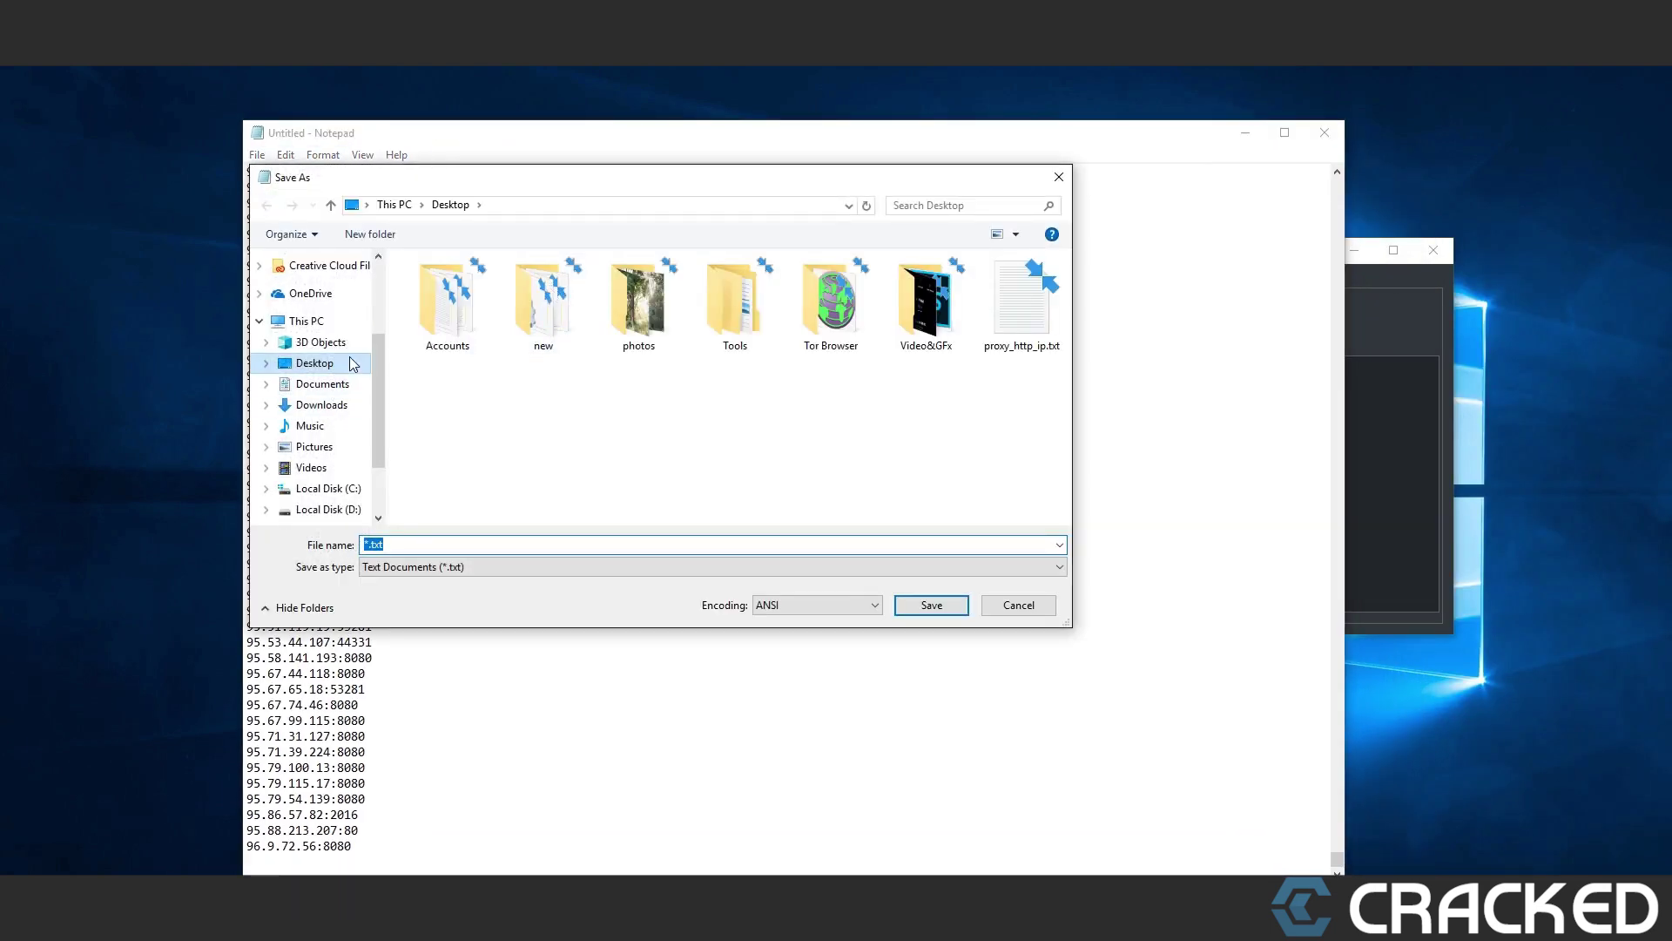
double_click(536, 545)
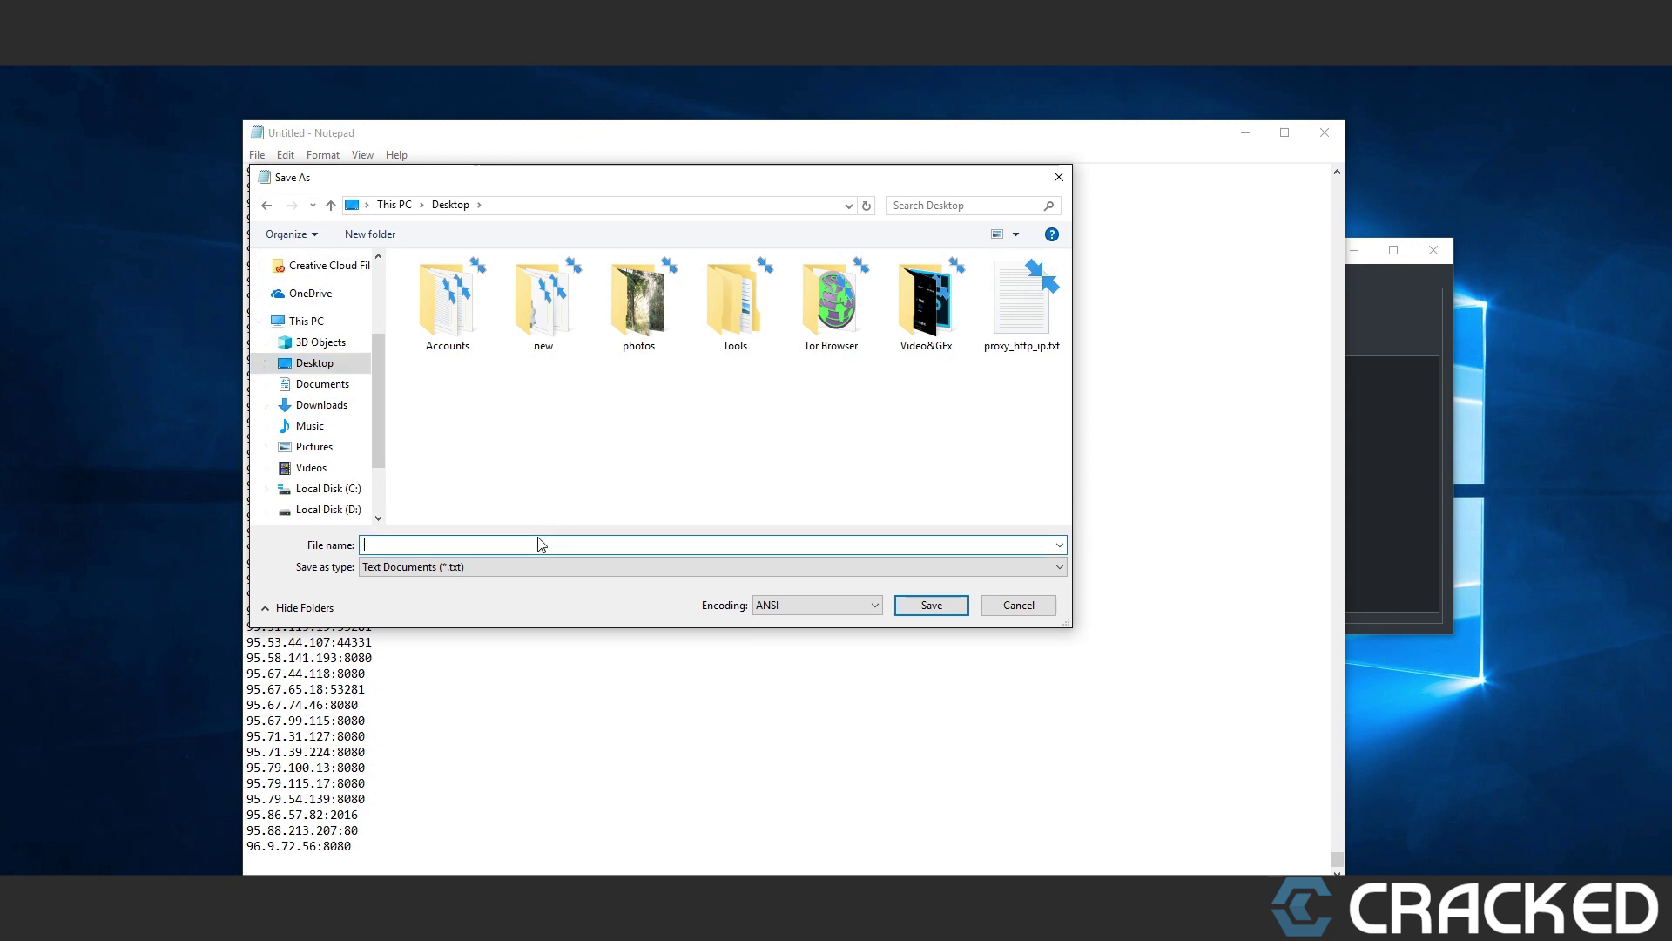
text(proxies)
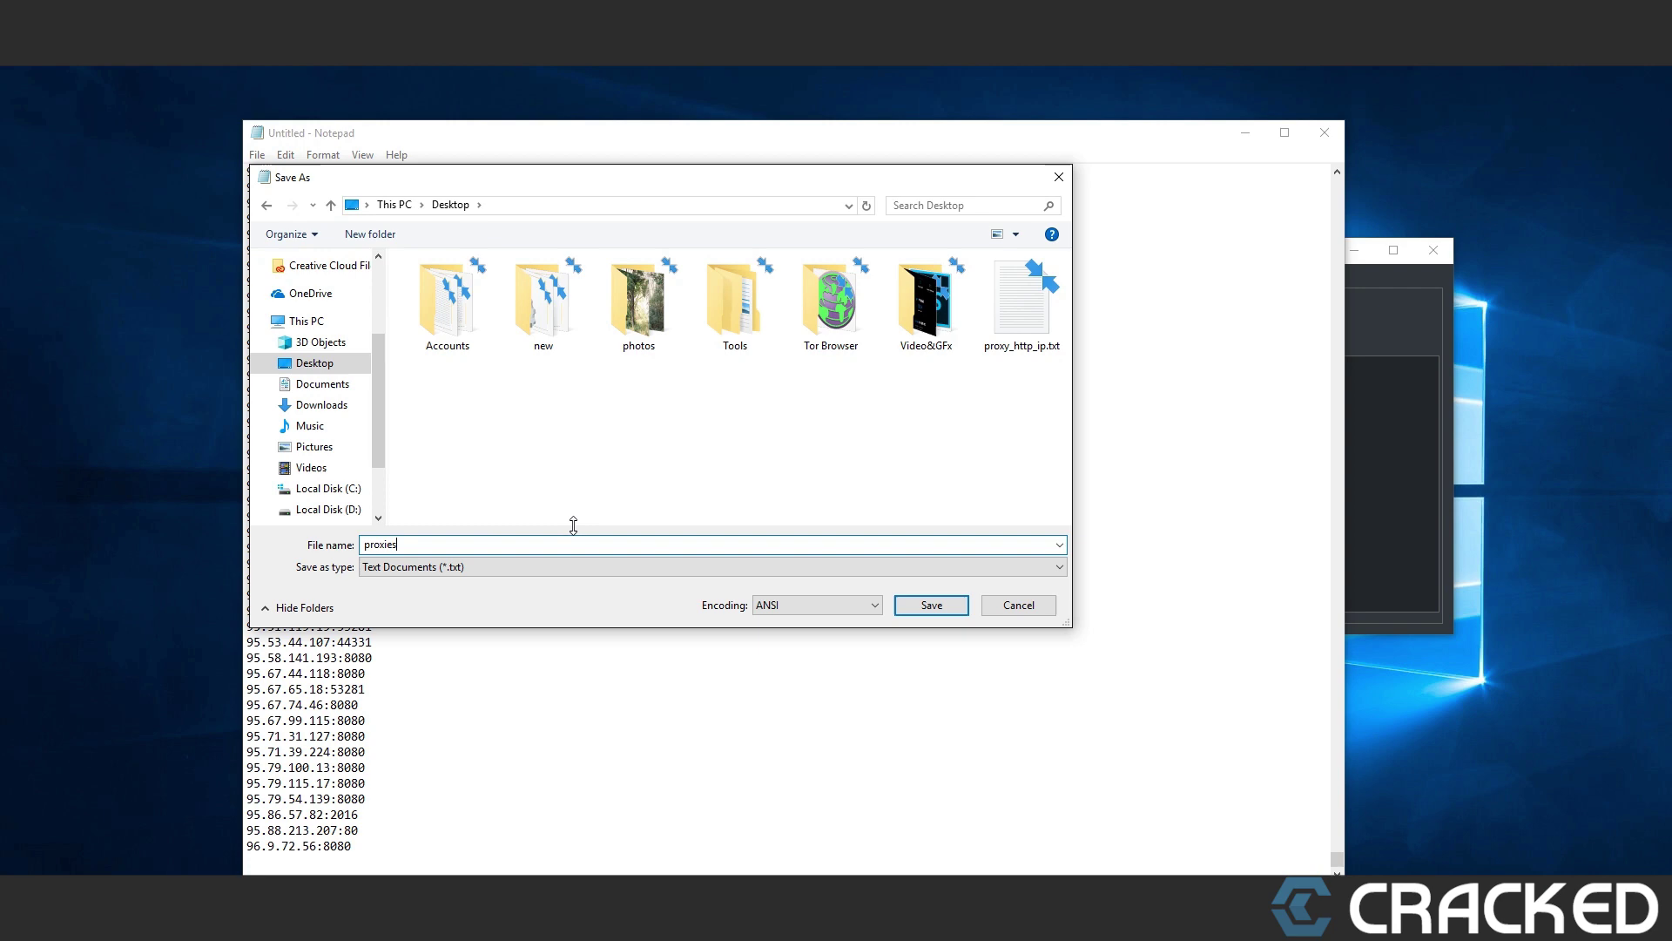
key(Return)
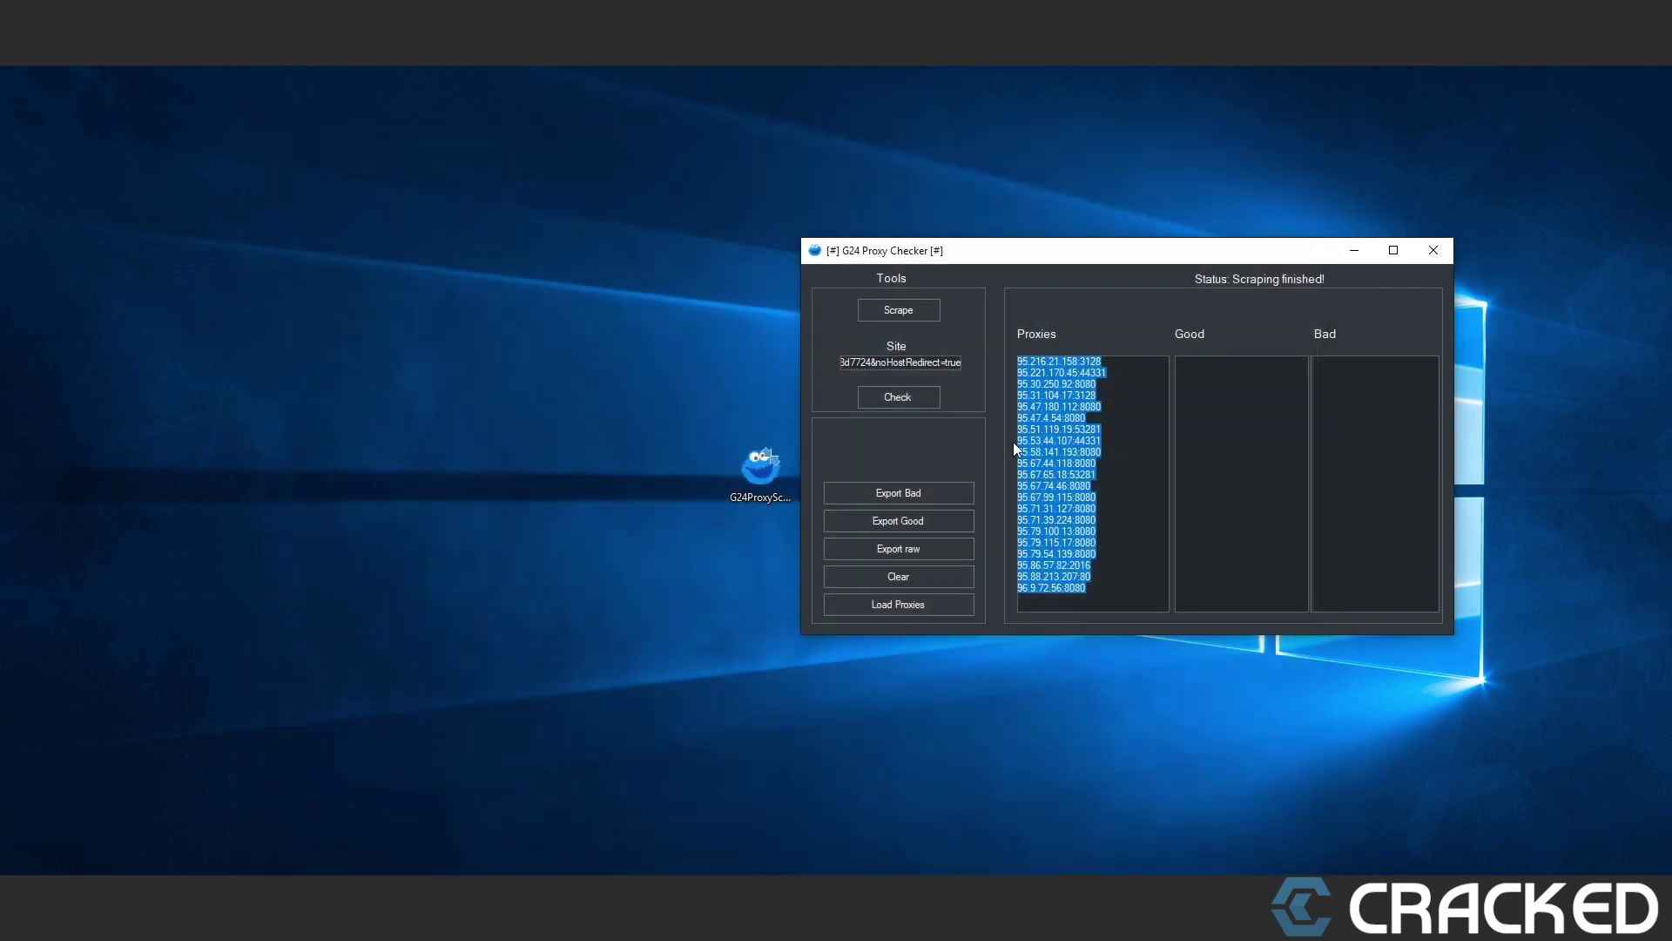
- Use Load Proxies to open proxies.txt from the Desktop folder
click(915, 601)
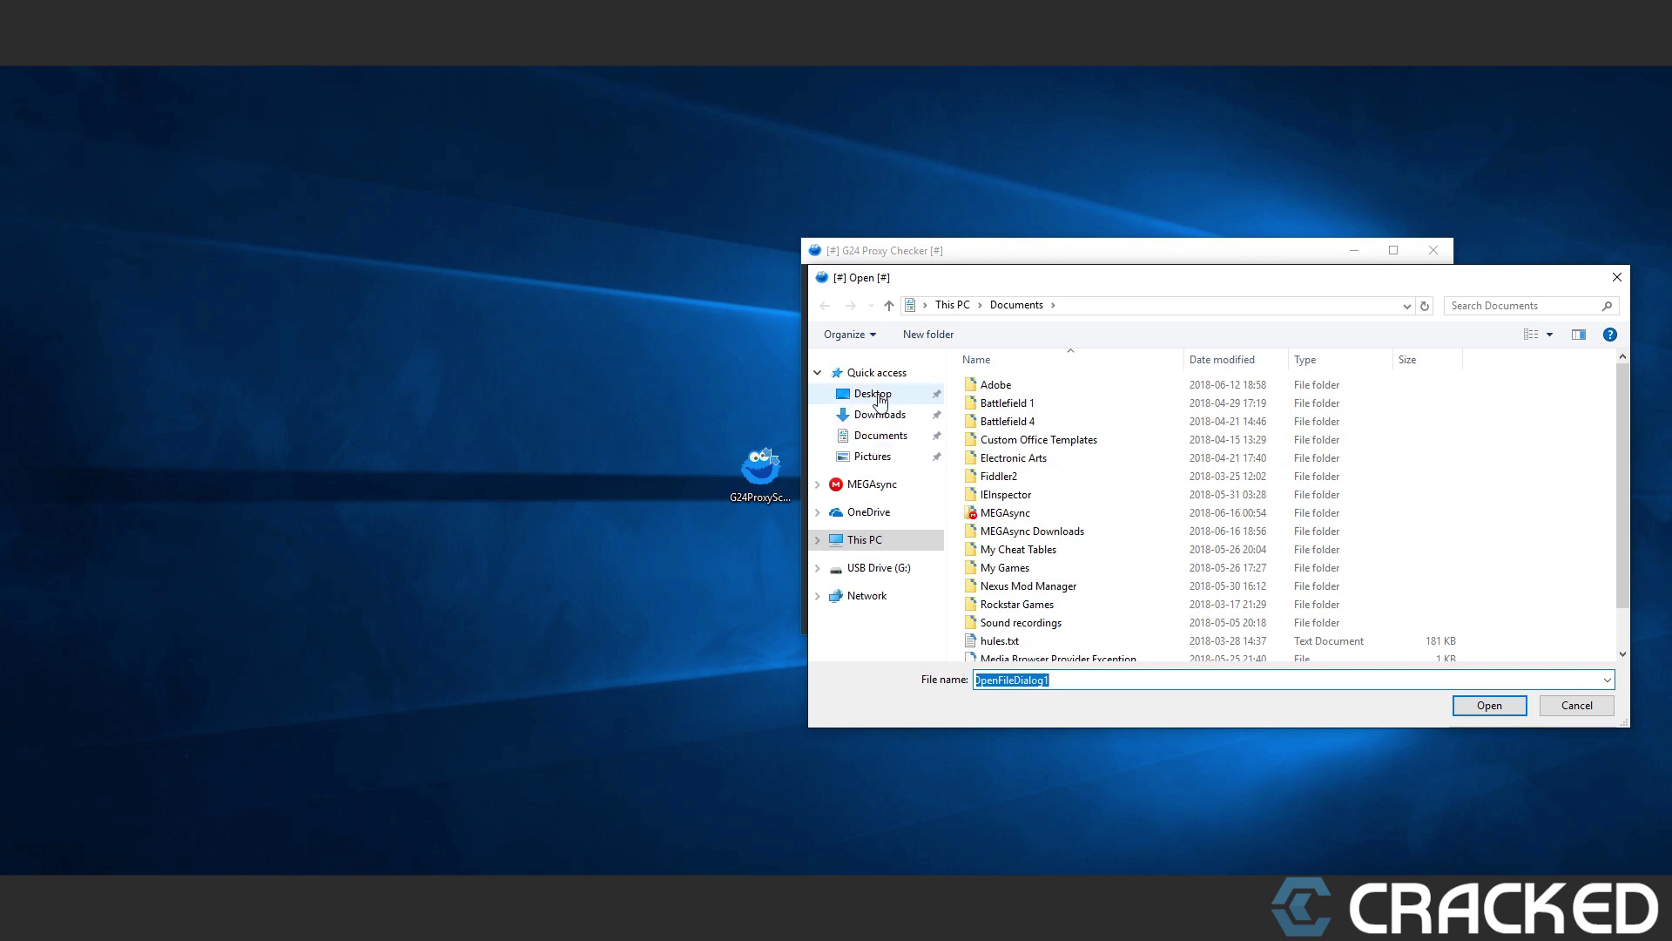
click(884, 396)
scroll(1220, 501, down, 2)
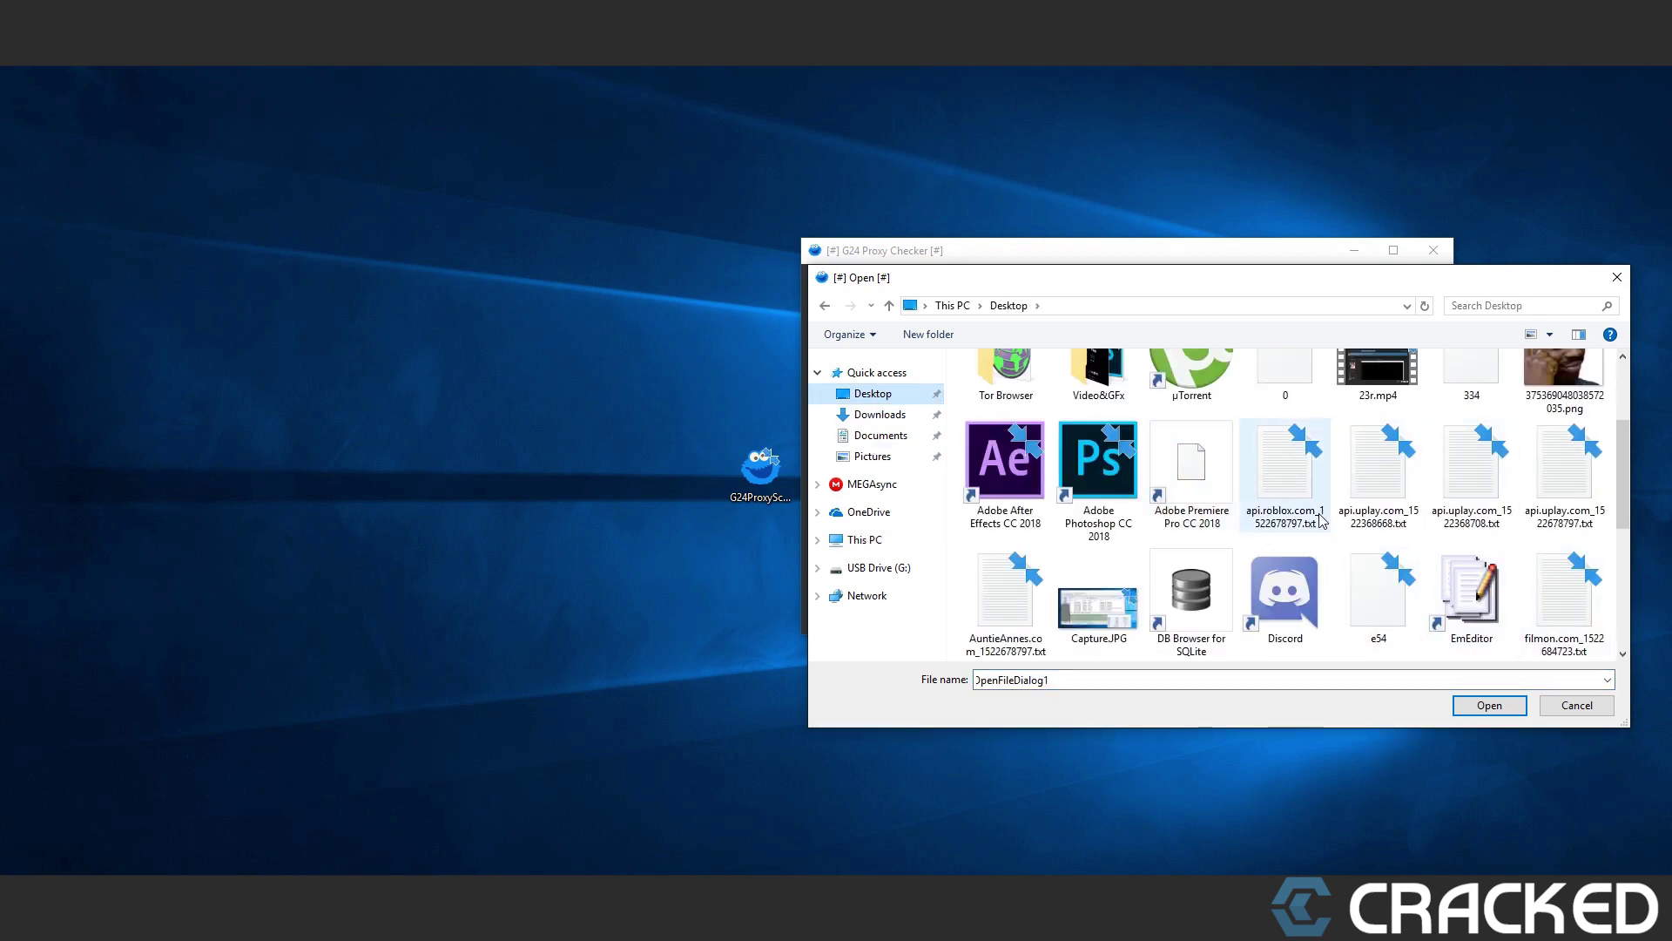
scroll(1320, 520, up, 1)
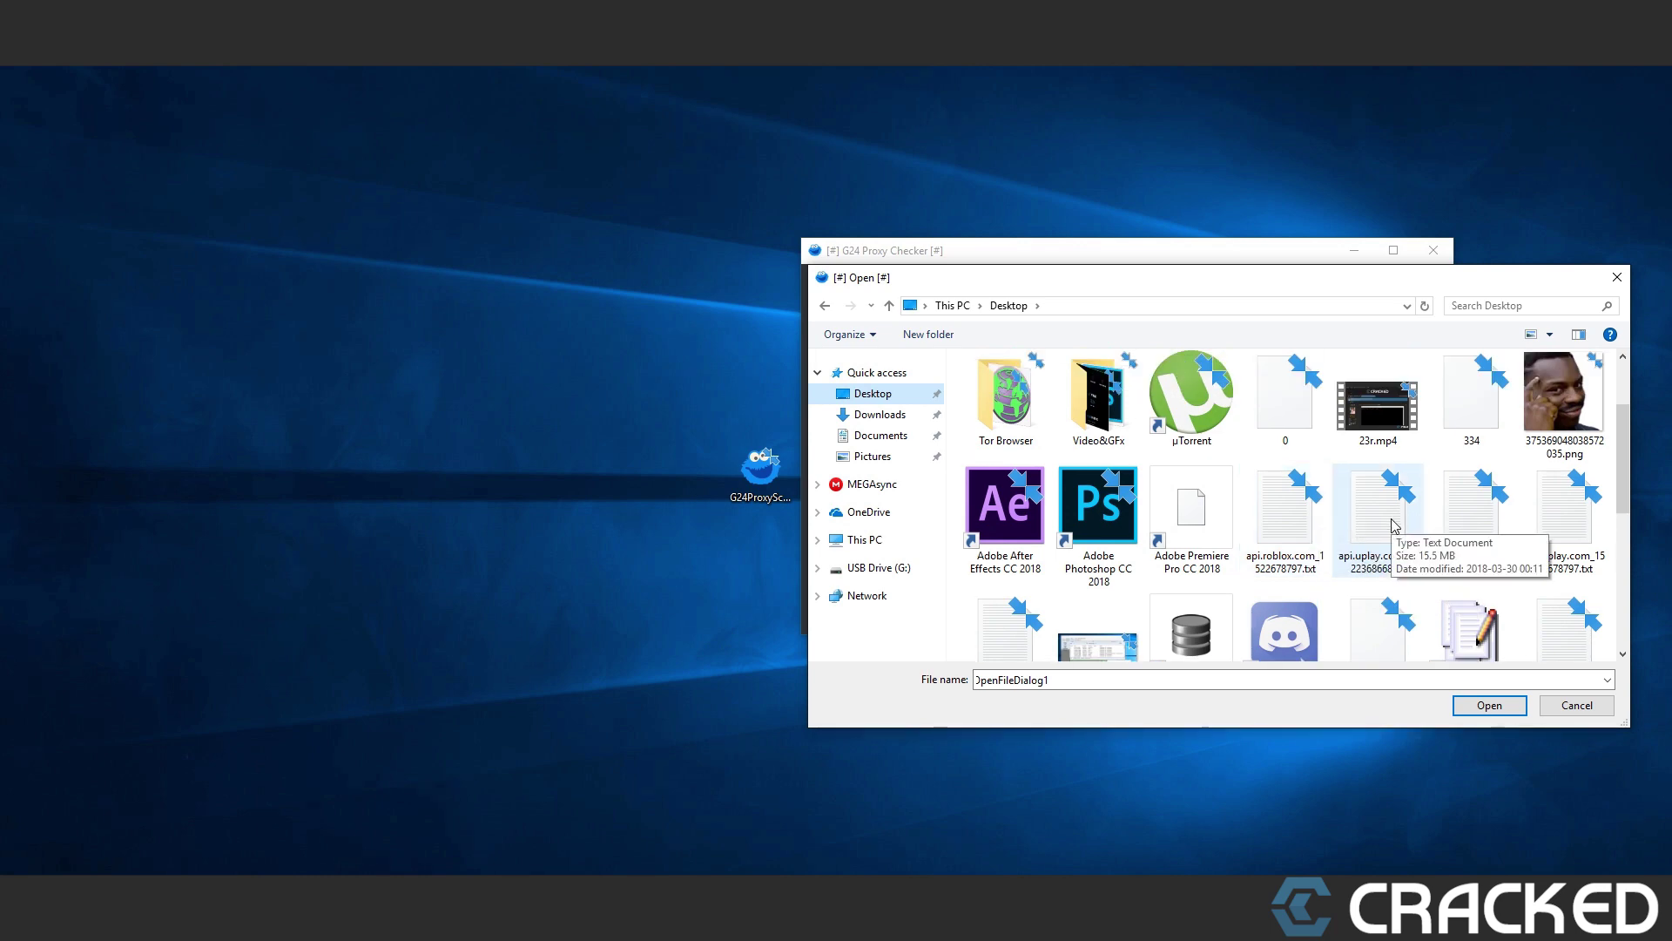
scroll(1393, 526, up, 2)
scroll(1610, 582, down, 5)
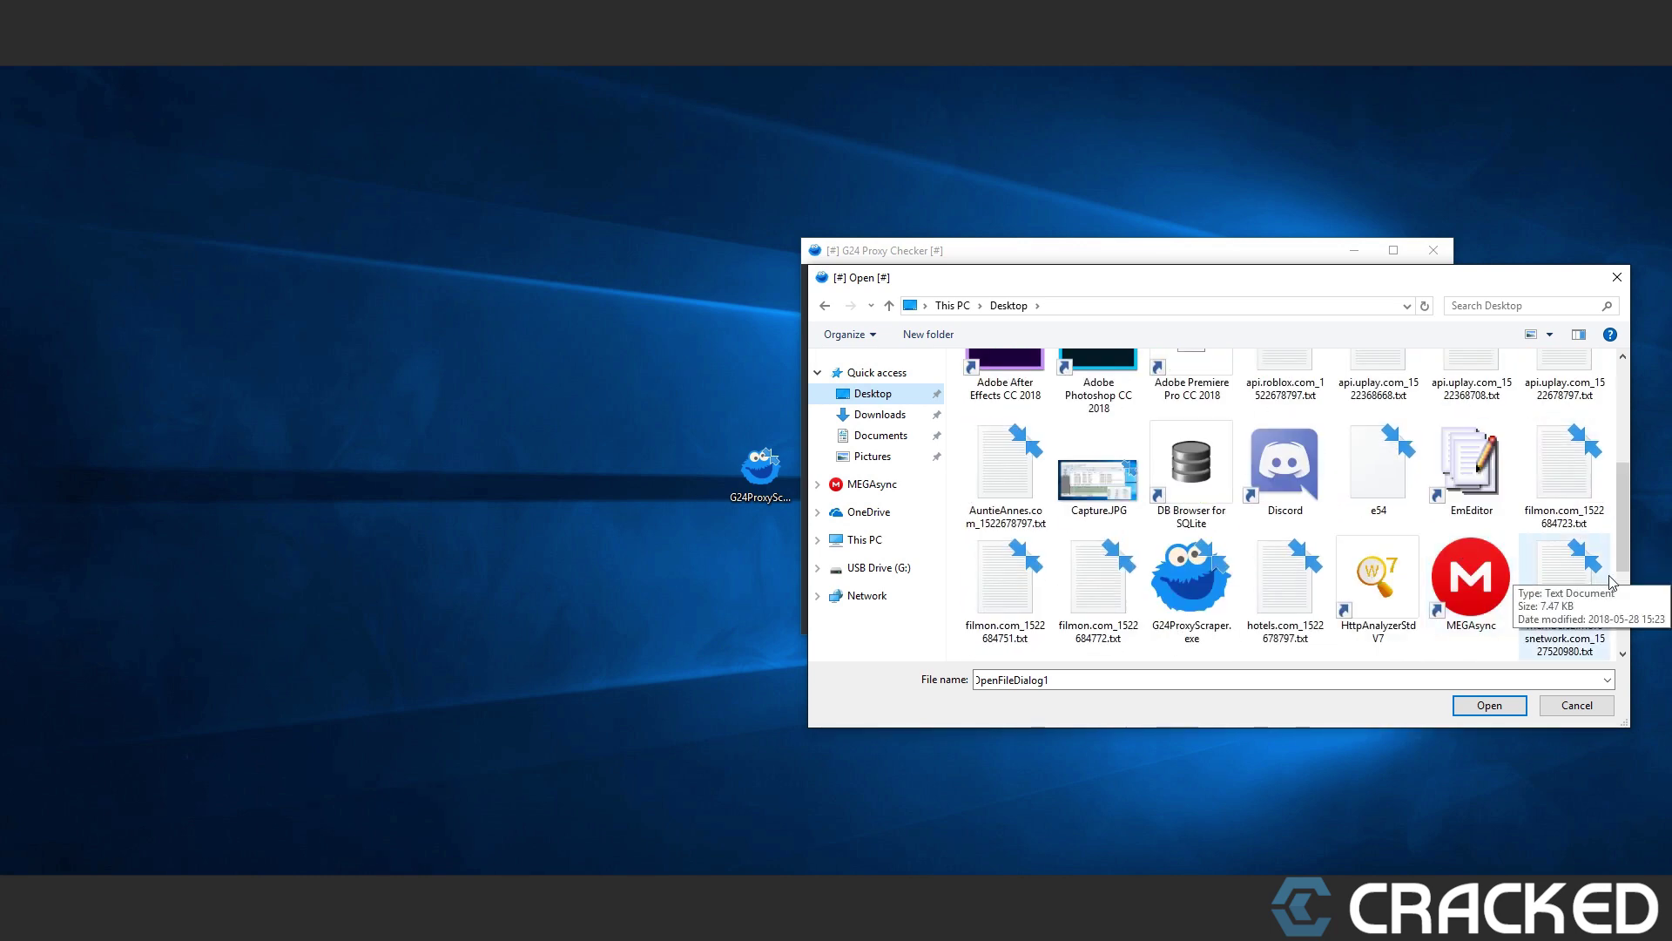
scroll(1346, 483, down, 2)
scroll(1450, 527, down, 2)
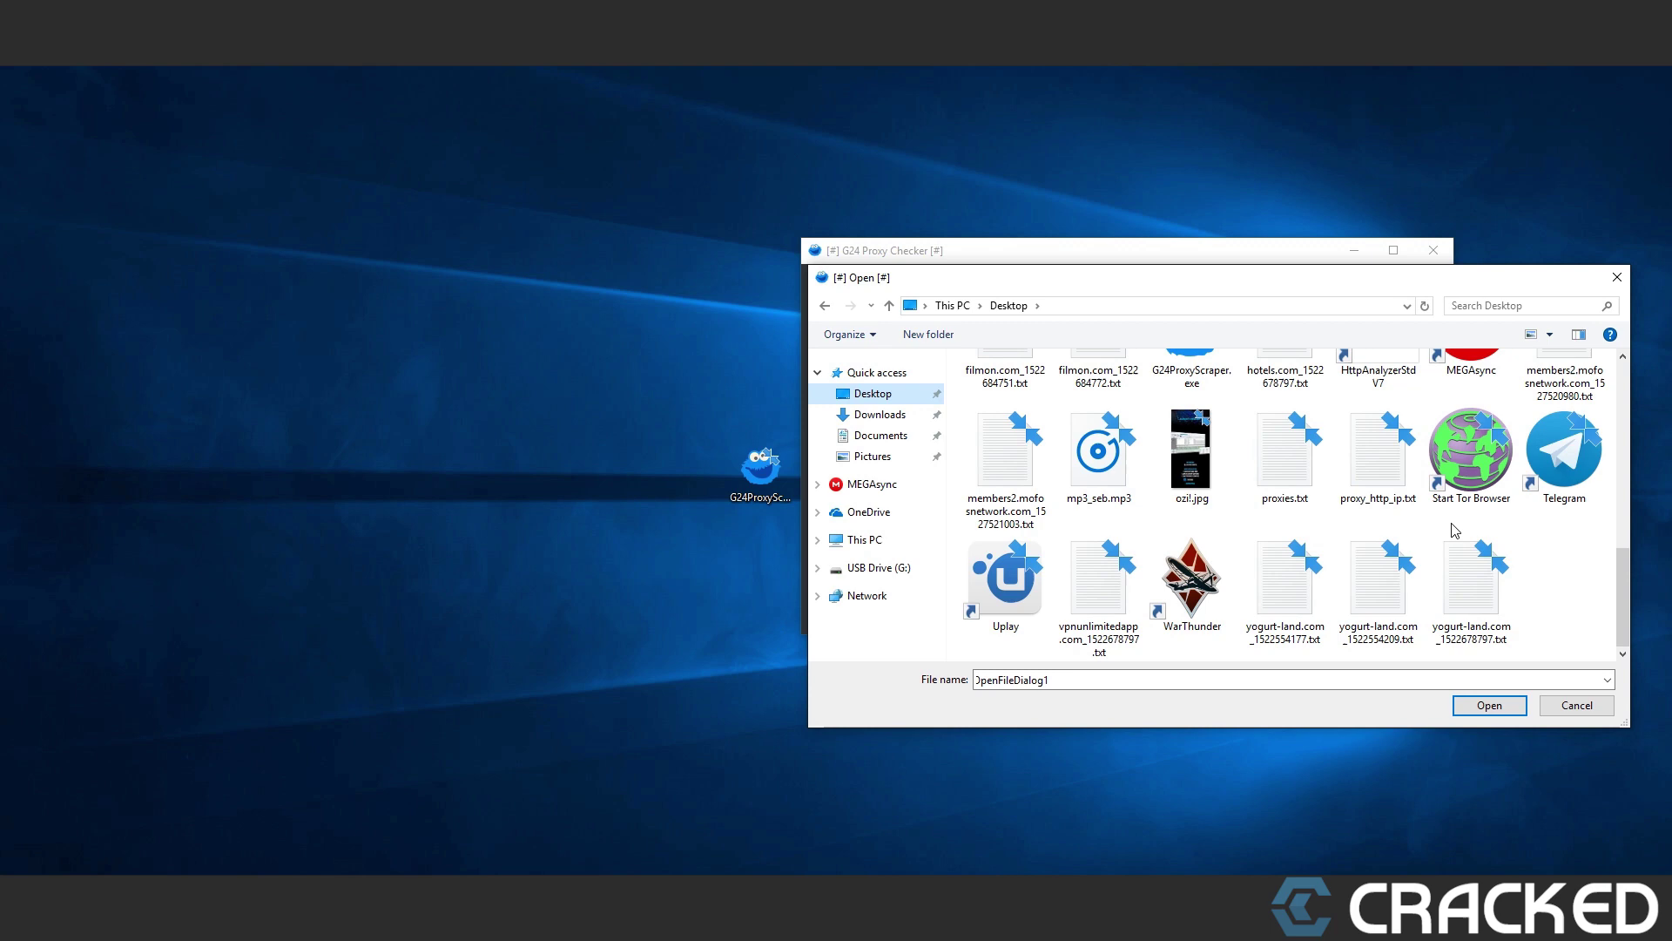
double_click(1286, 450)
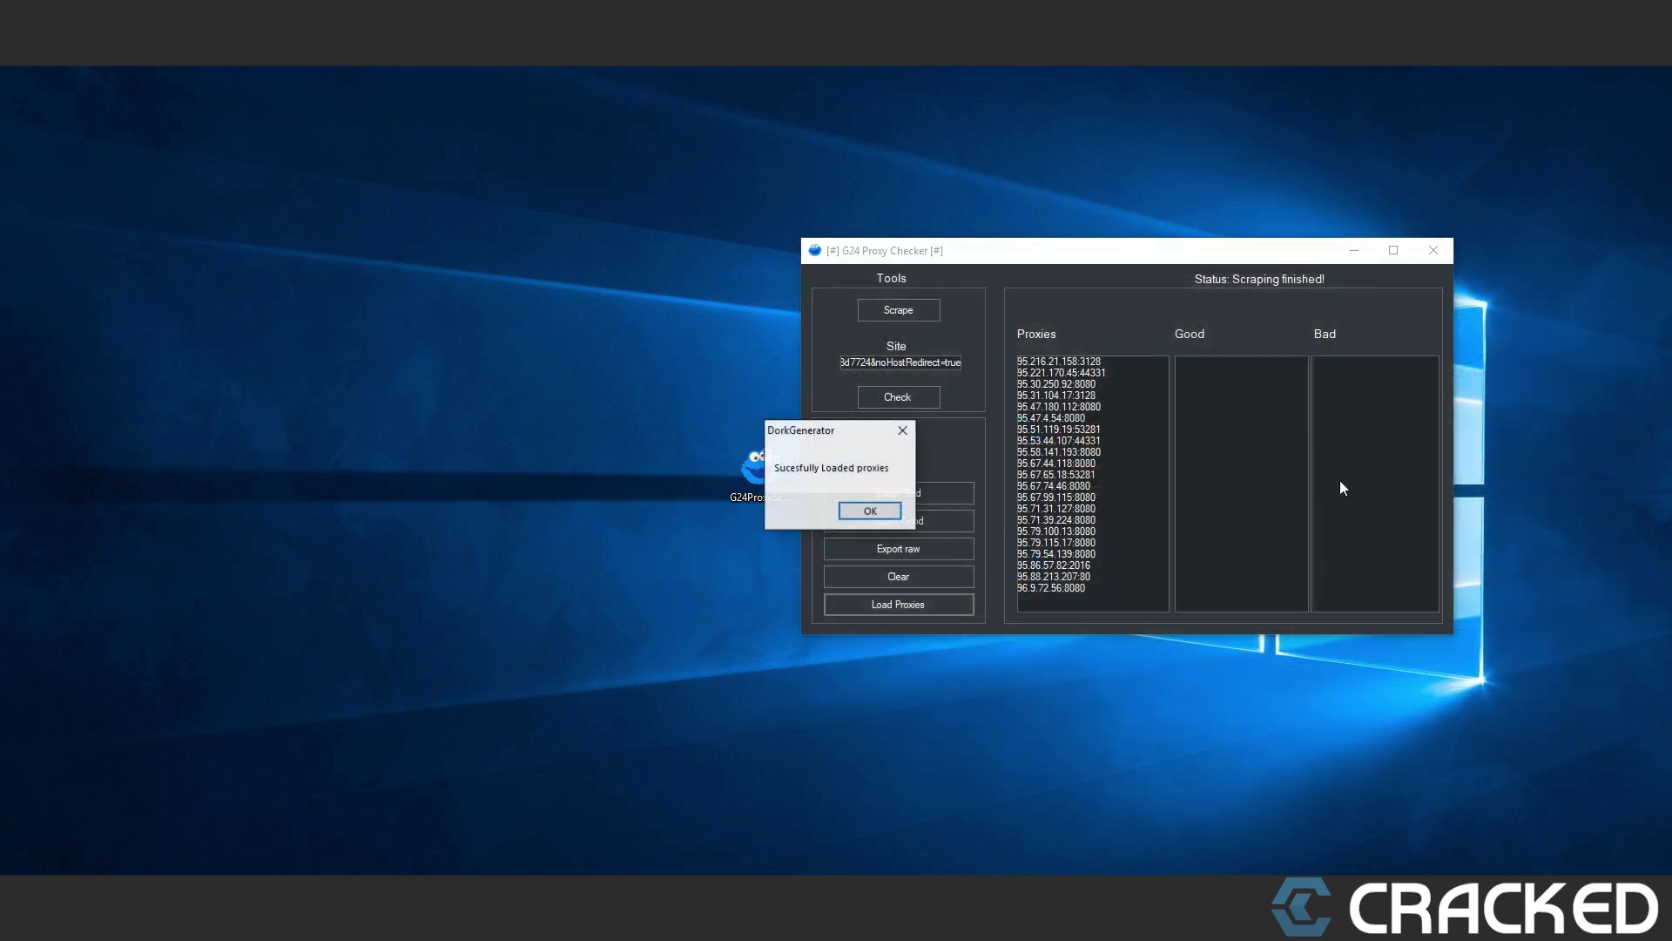
- Dismiss the proxies-loaded confirmation message
click(869, 513)
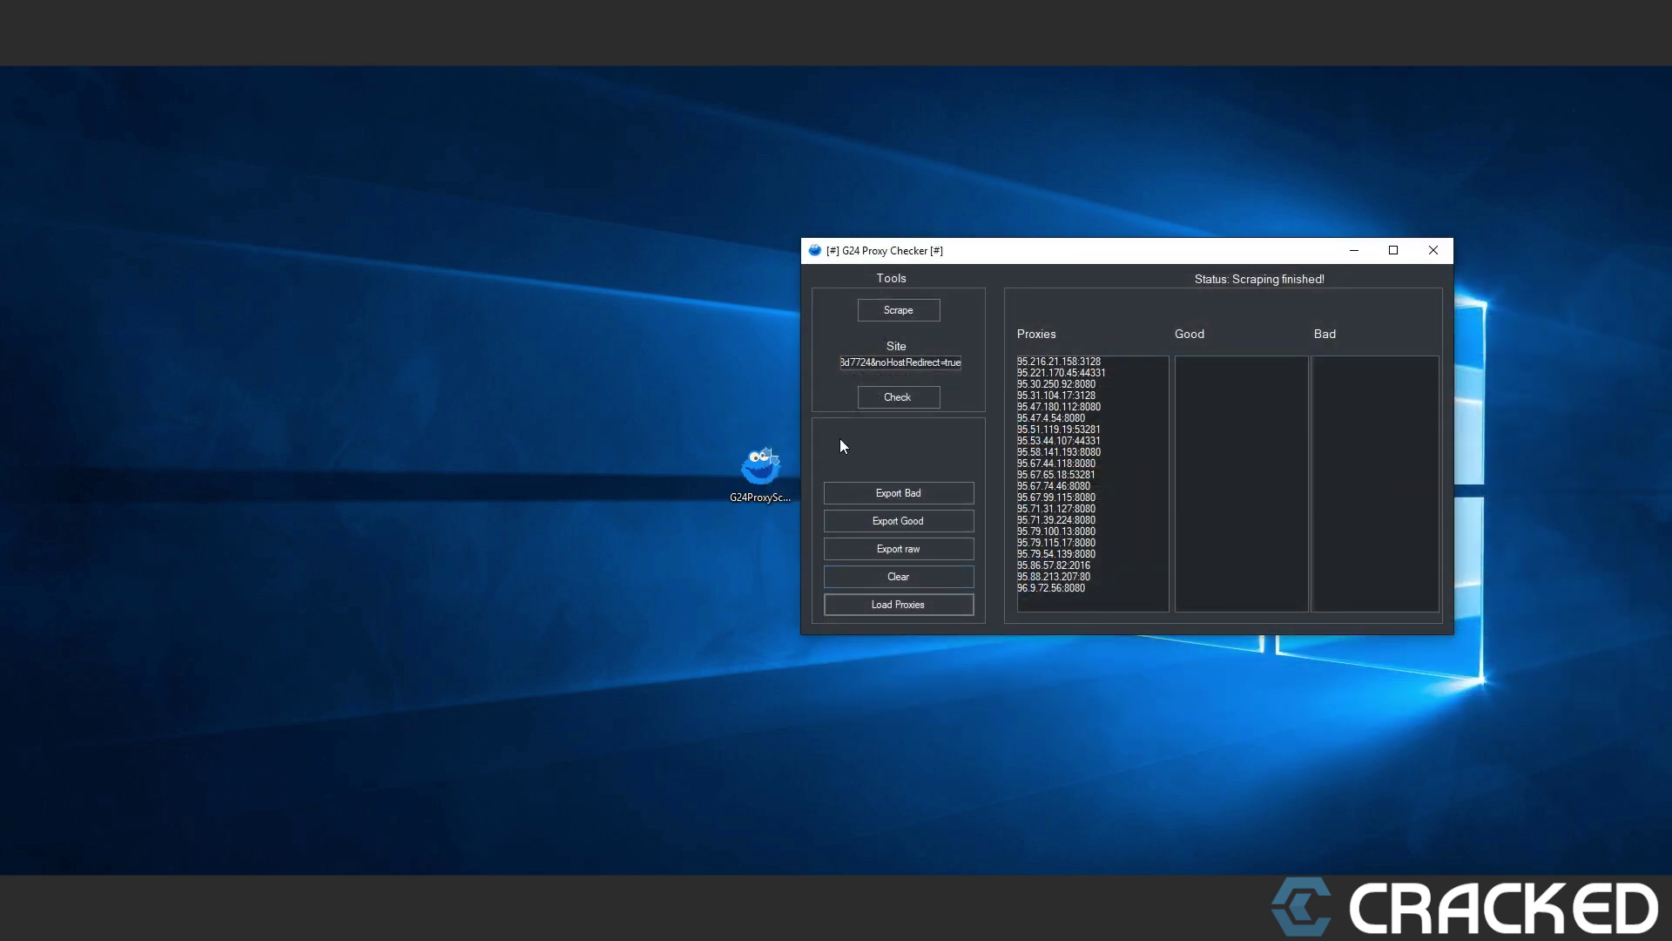